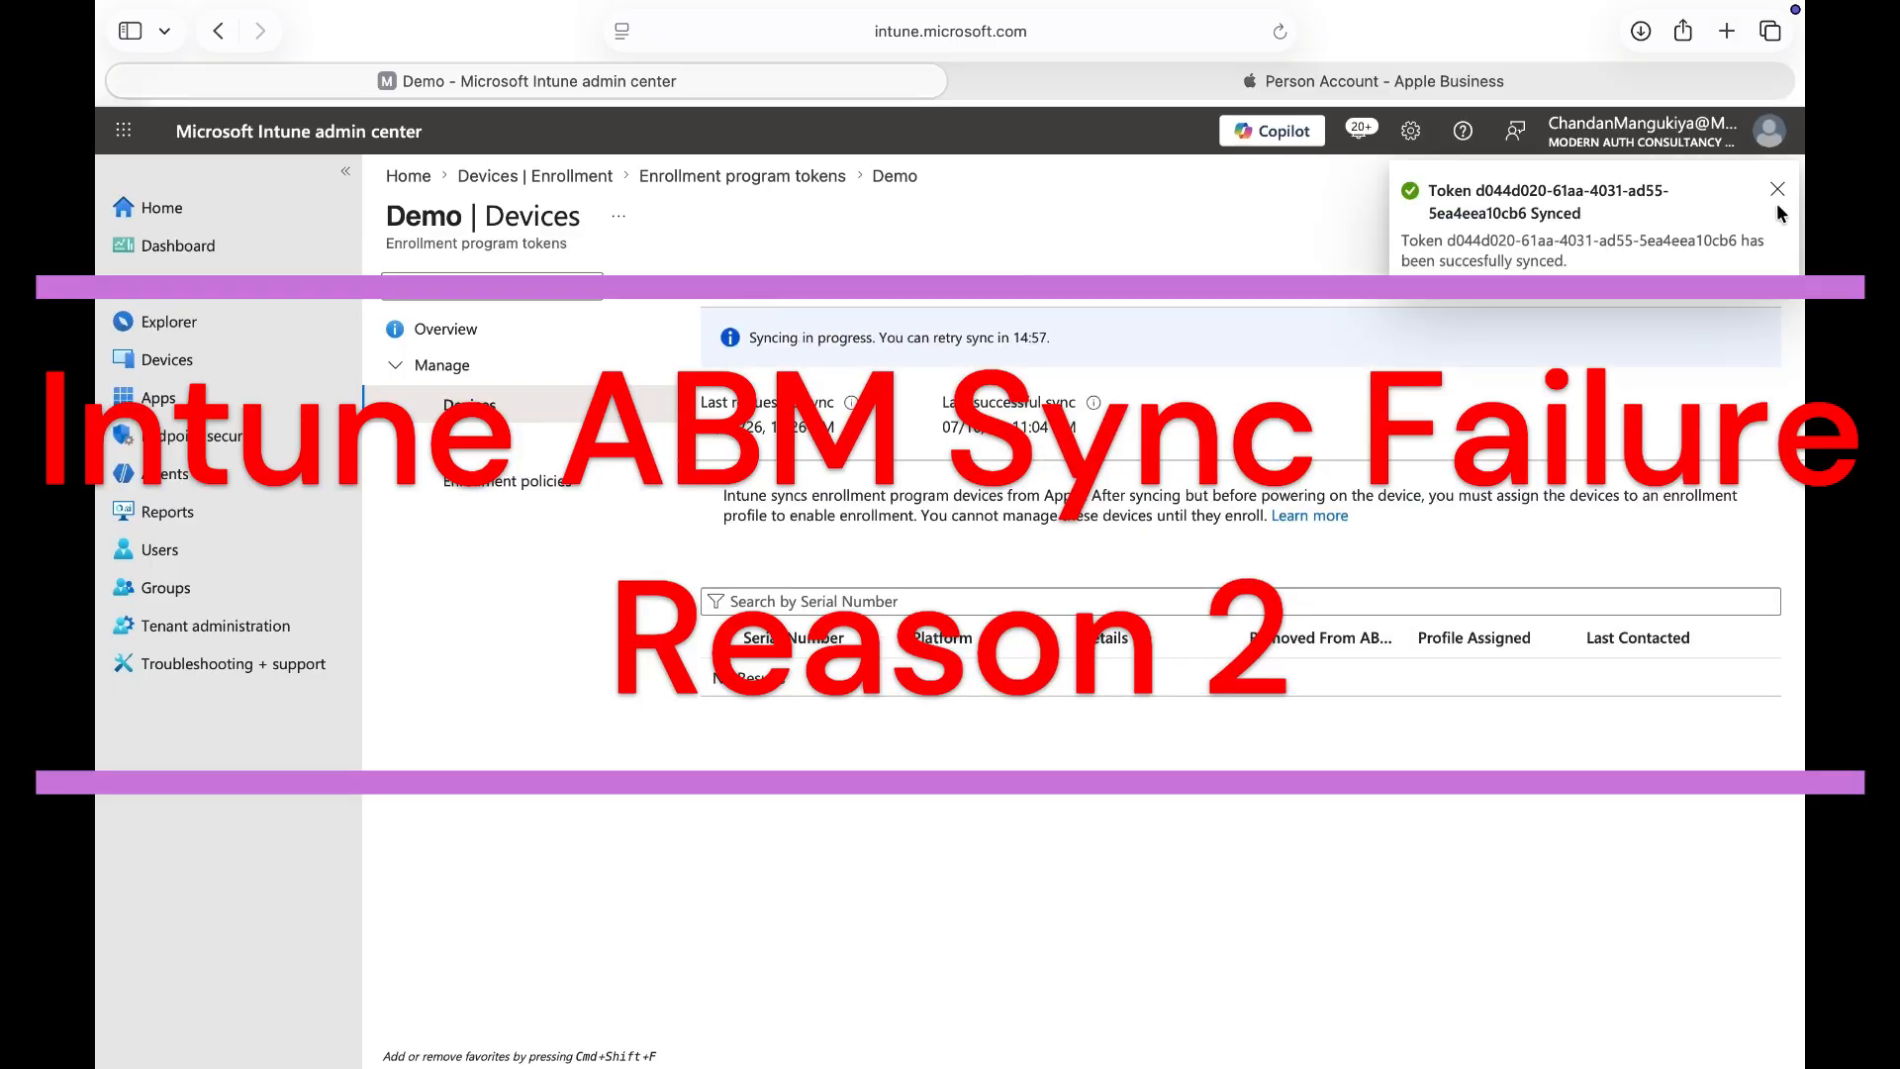
- Check the Demo token's status in the enrollment program tokens list and its overview
left_click(742, 175)
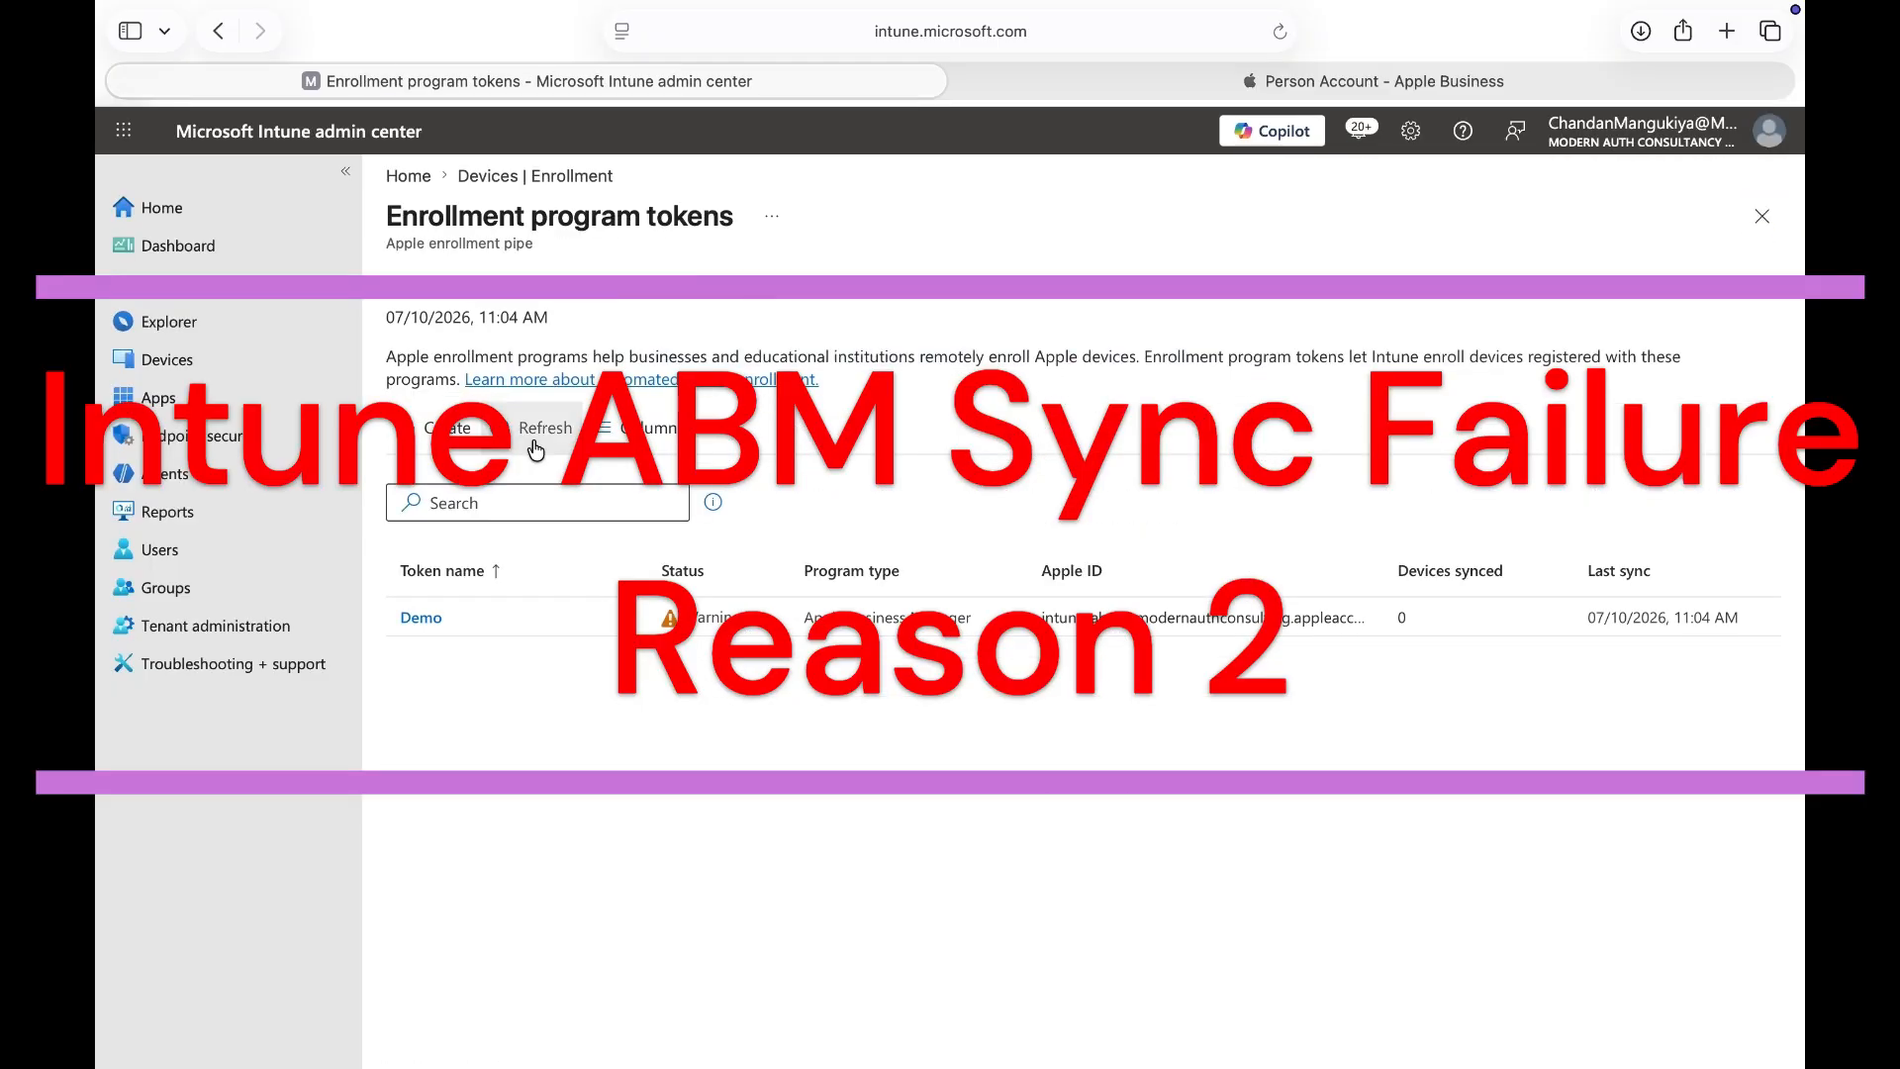
left_click(421, 617)
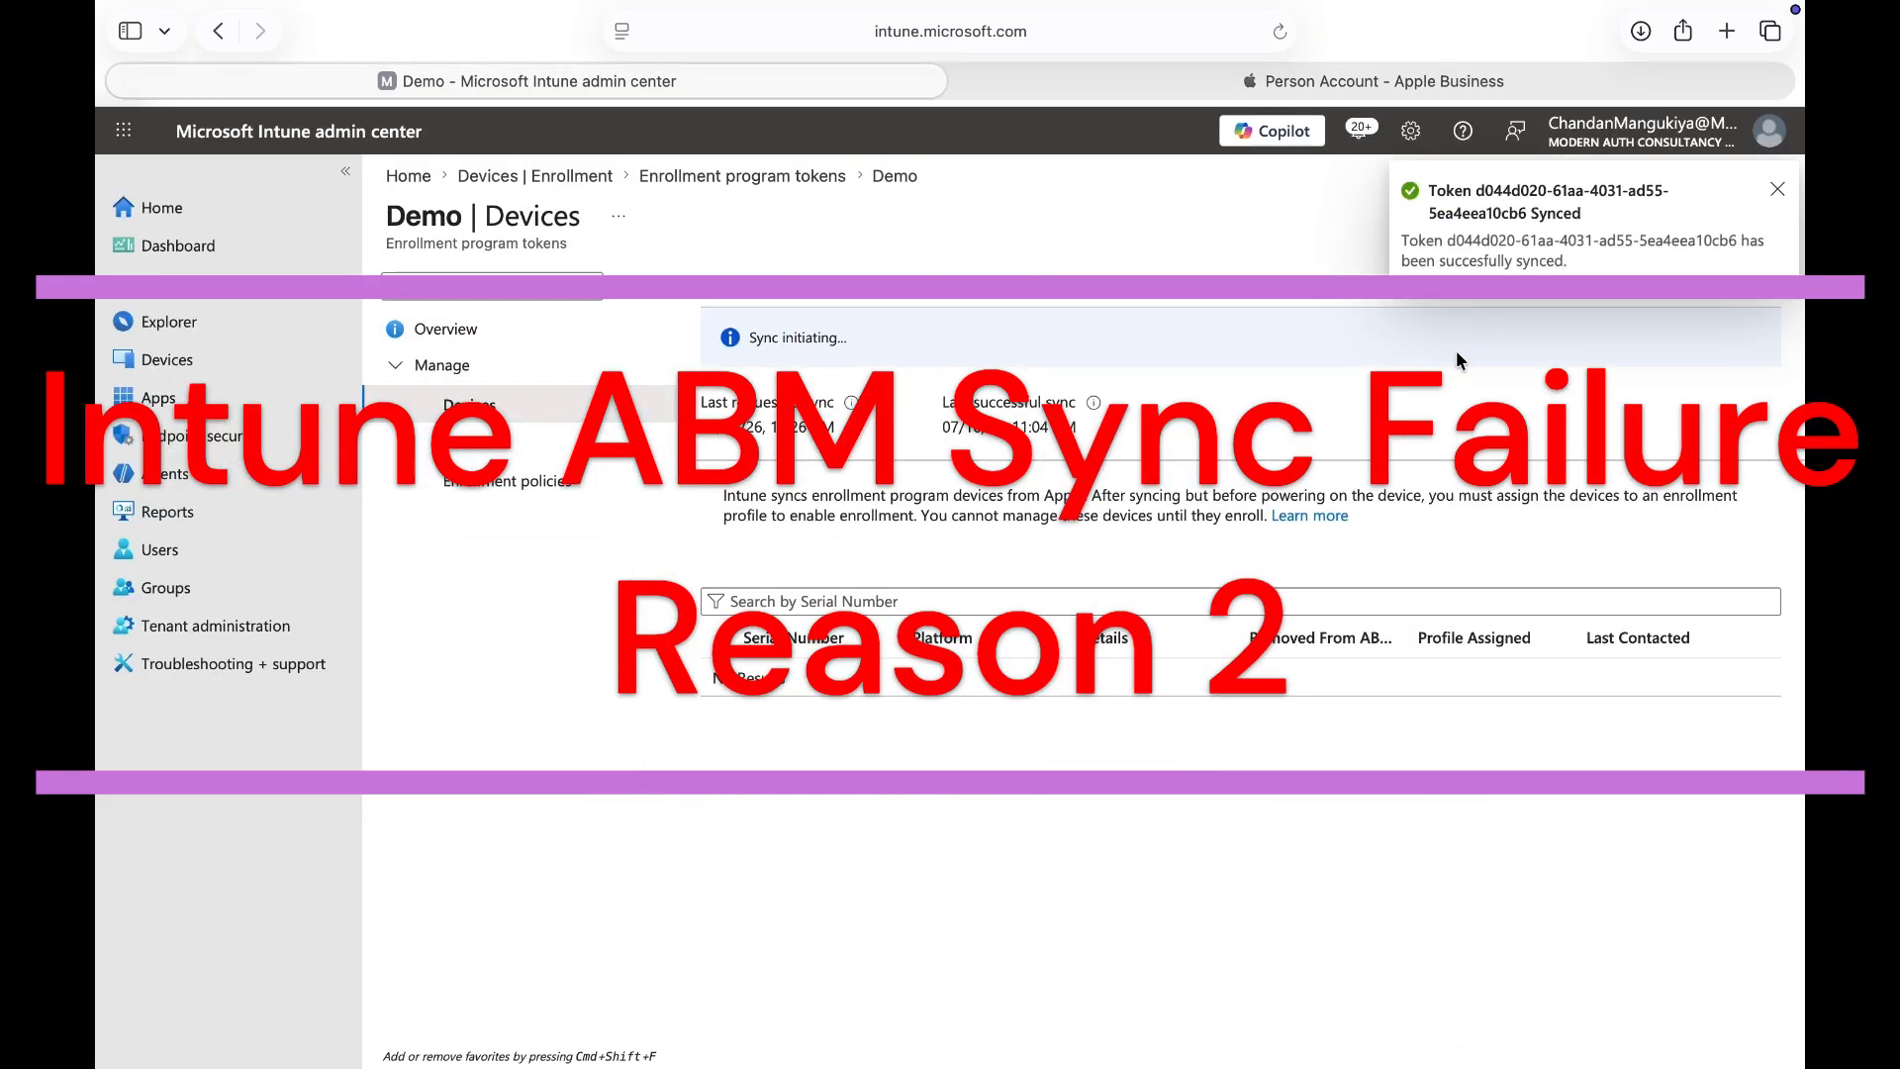
left_click(1764, 219)
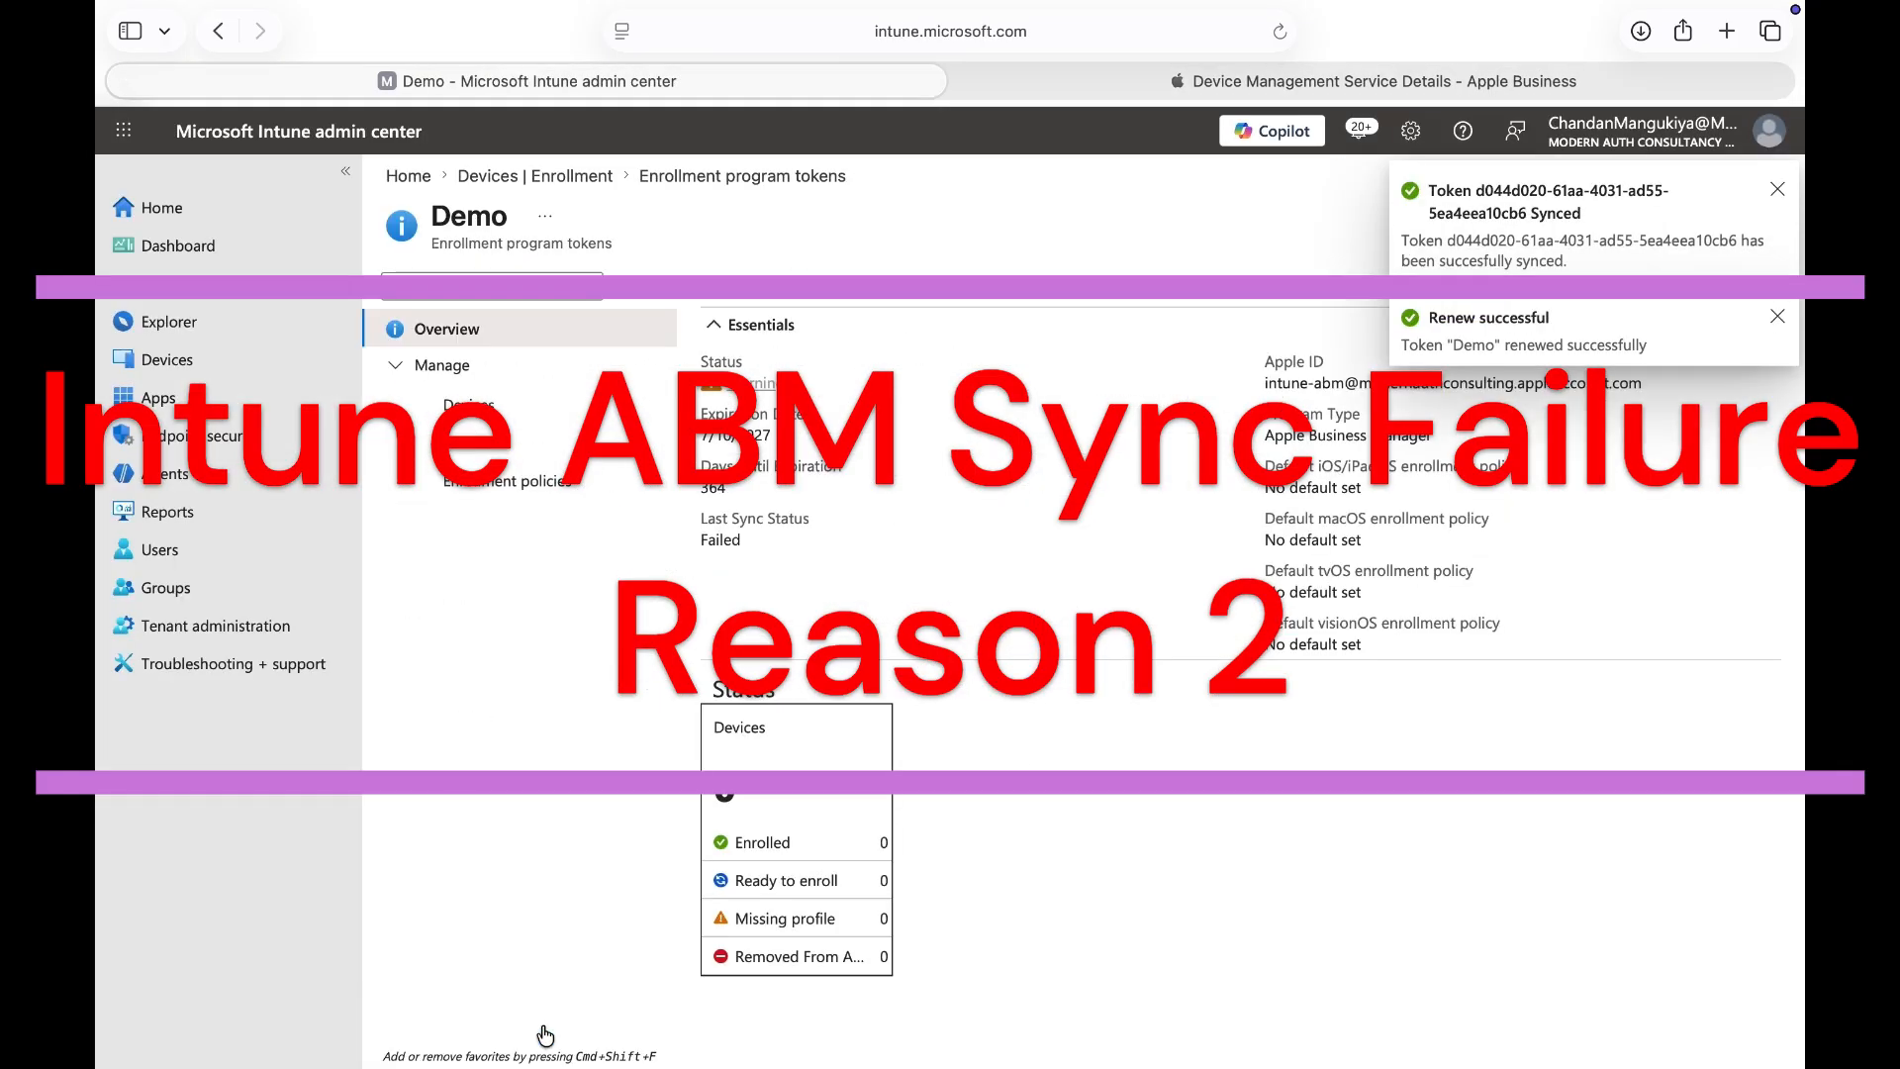
left_click(1879, 212)
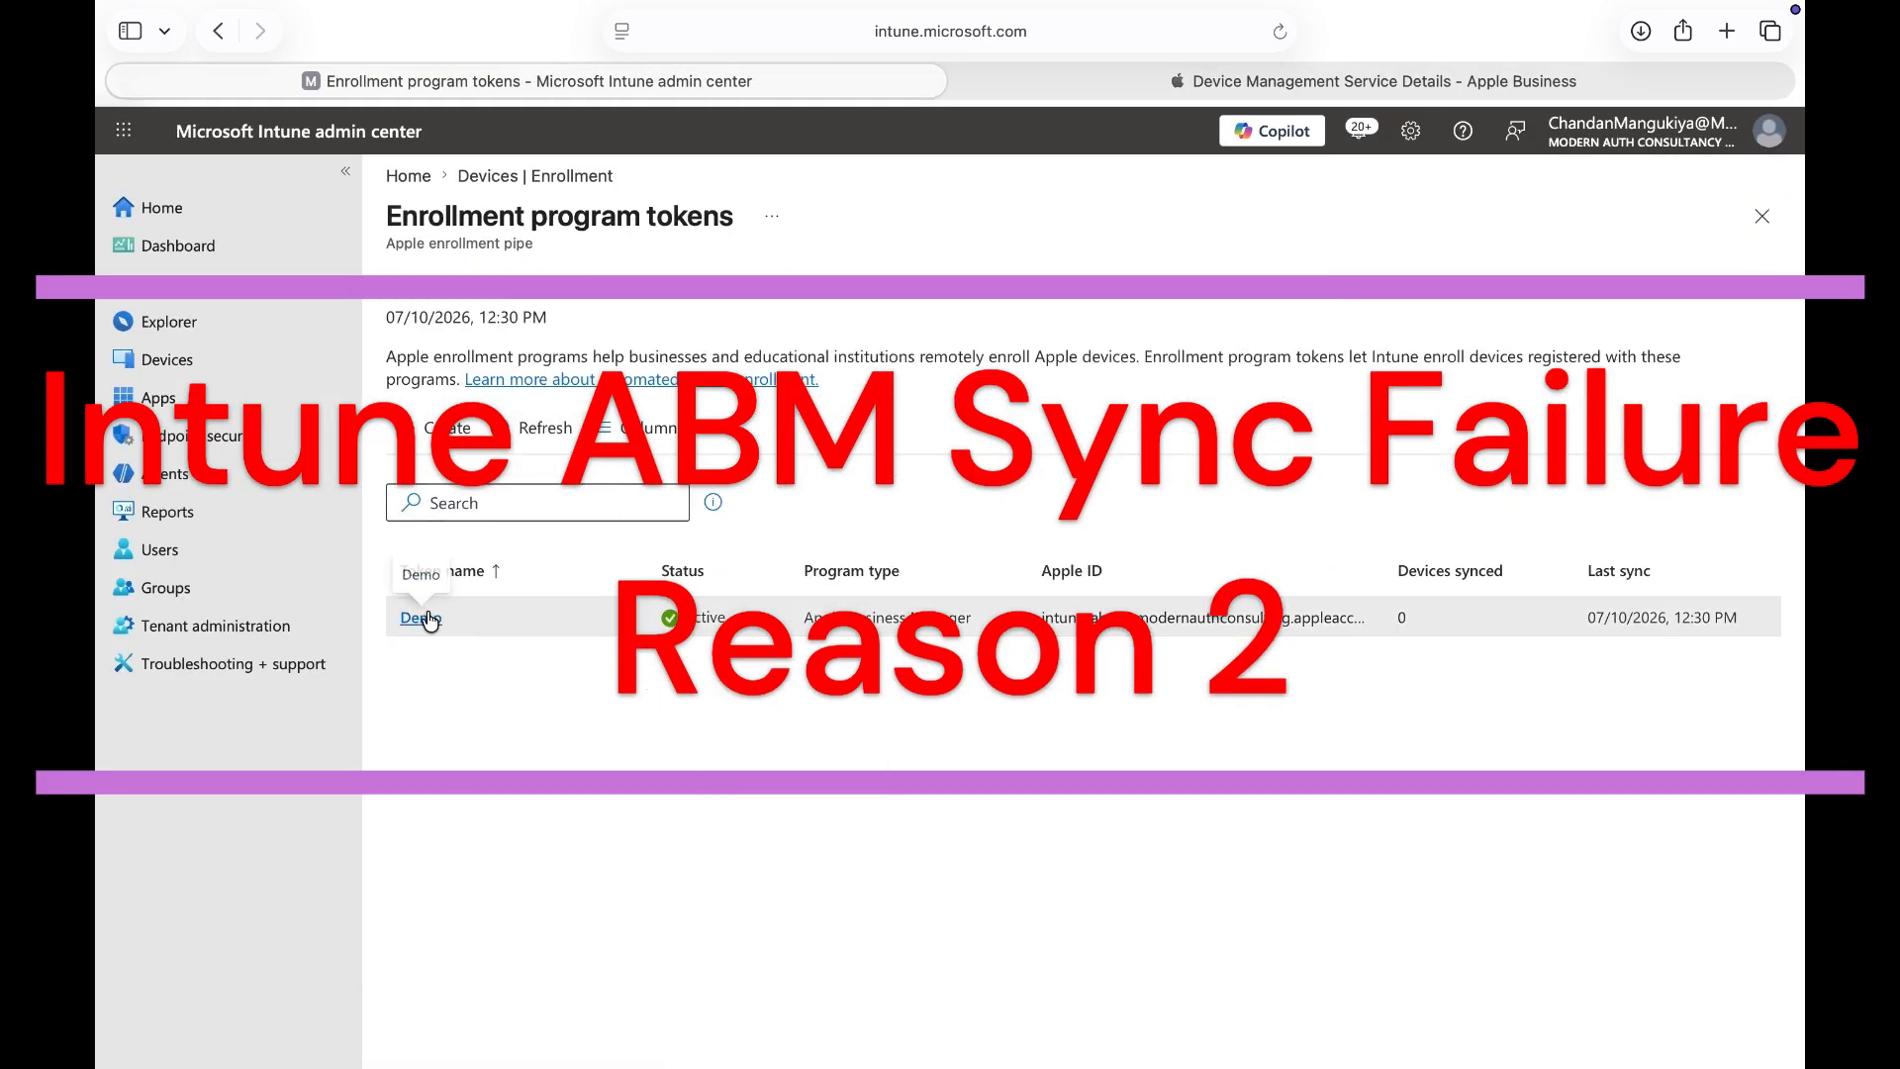
left_click(420, 617)
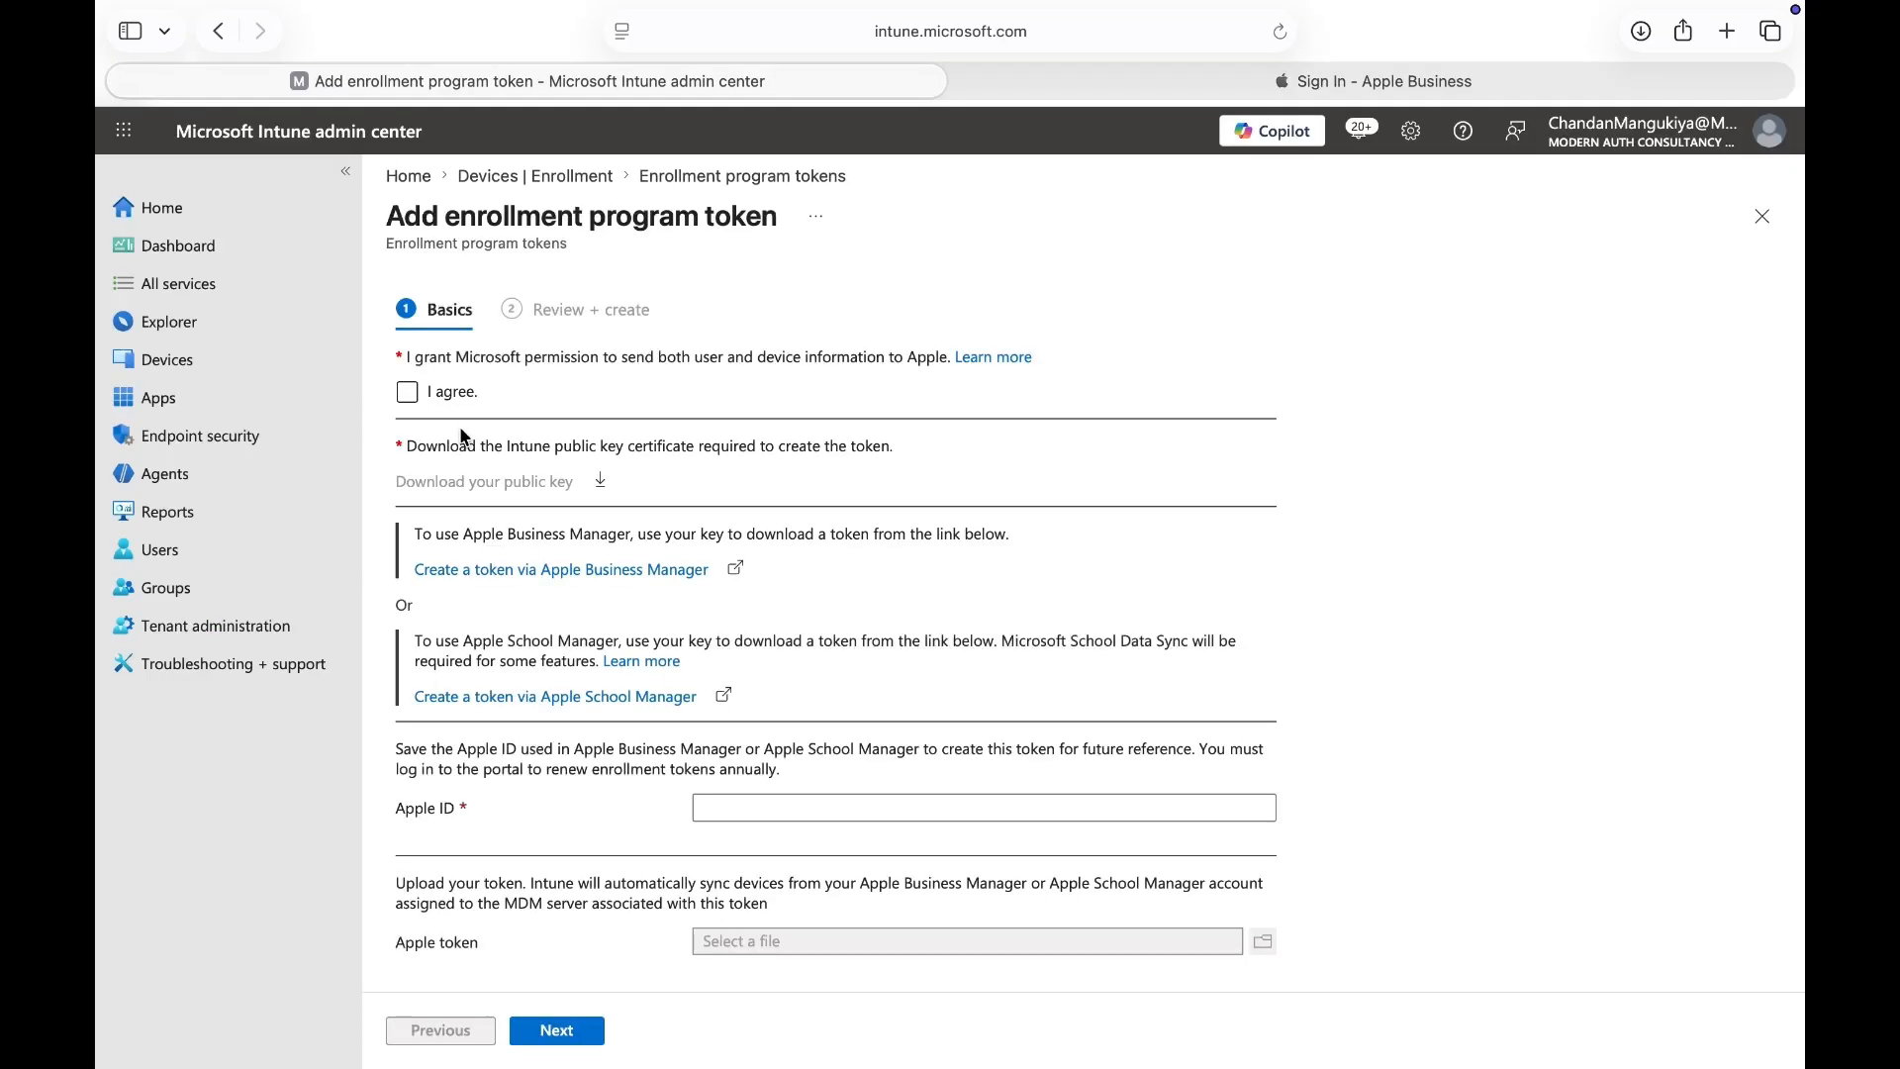
- Grant Microsoft permission to send user and device information to Apple and download the Intune public key
left_click(407, 393)
left_click(458, 485)
- Sign in to Apple Business and start connecting an external device management service
left_click(1182, 81)
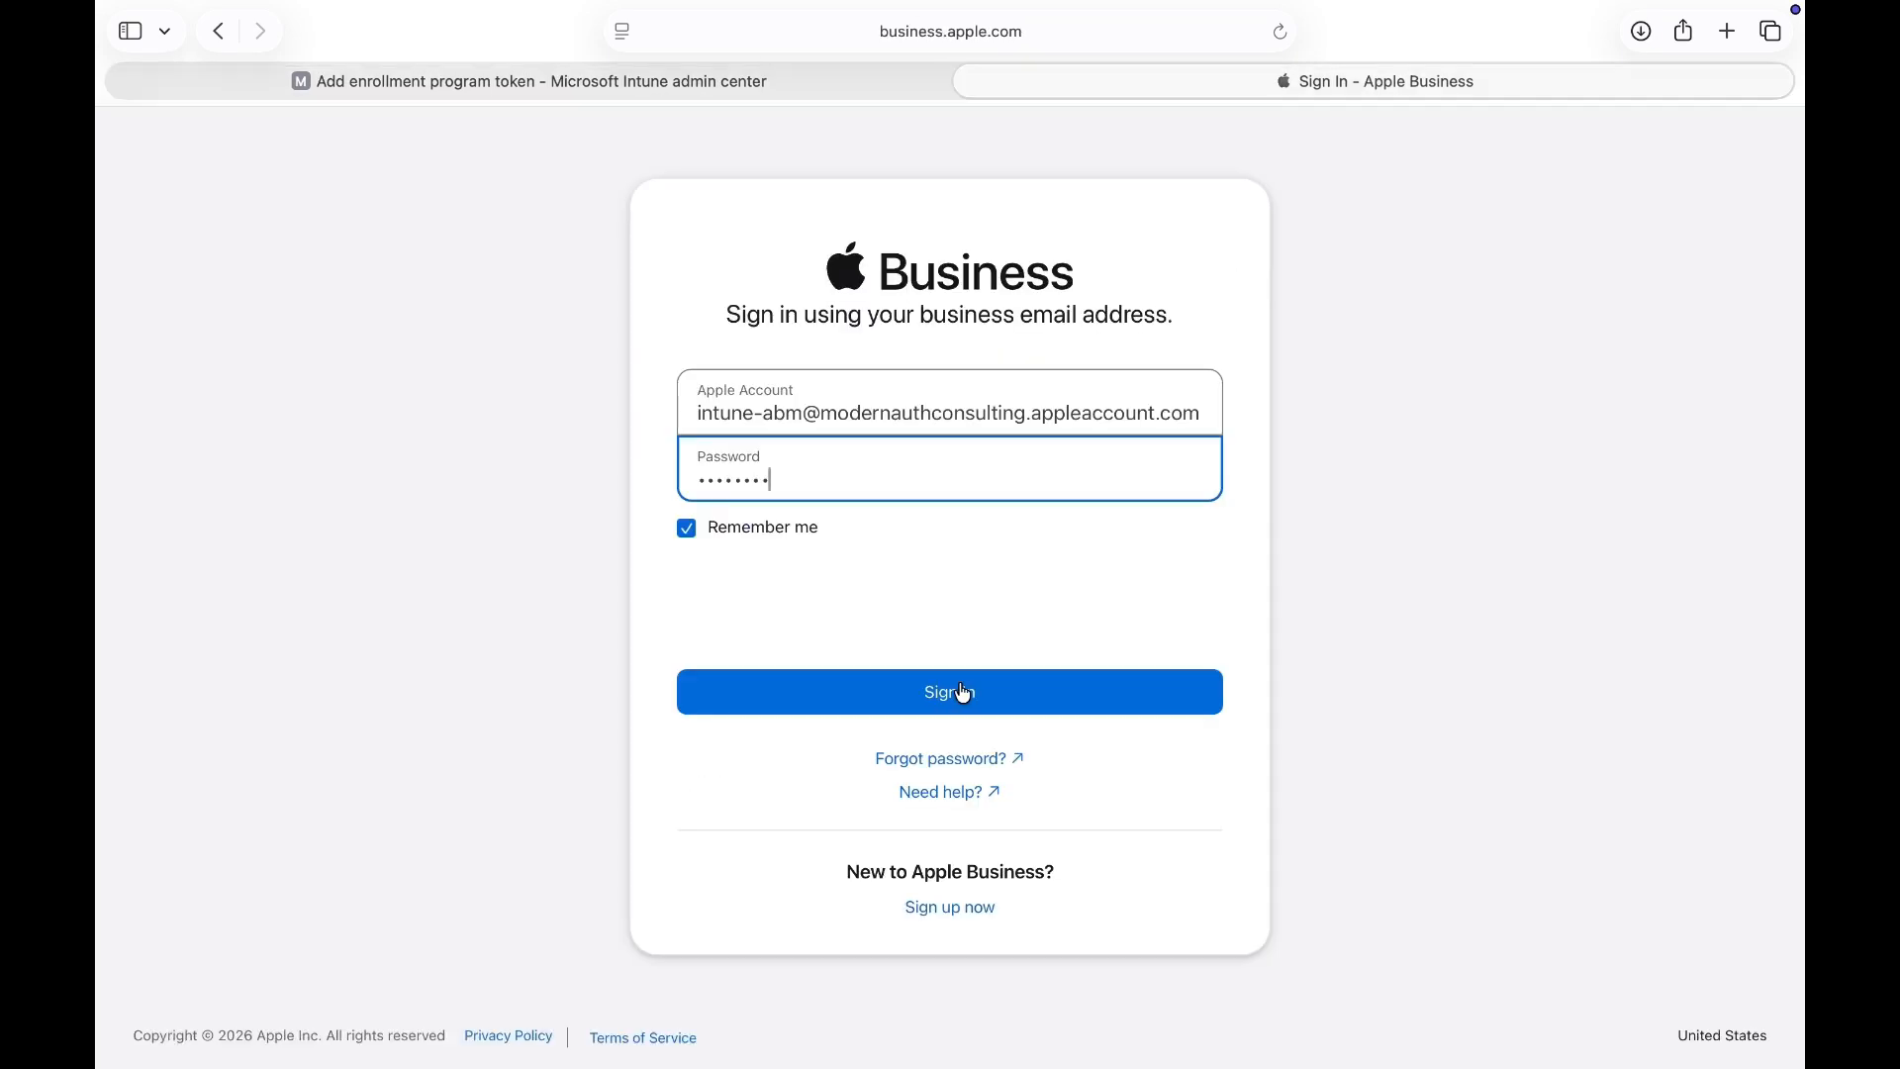
left_click(957, 691)
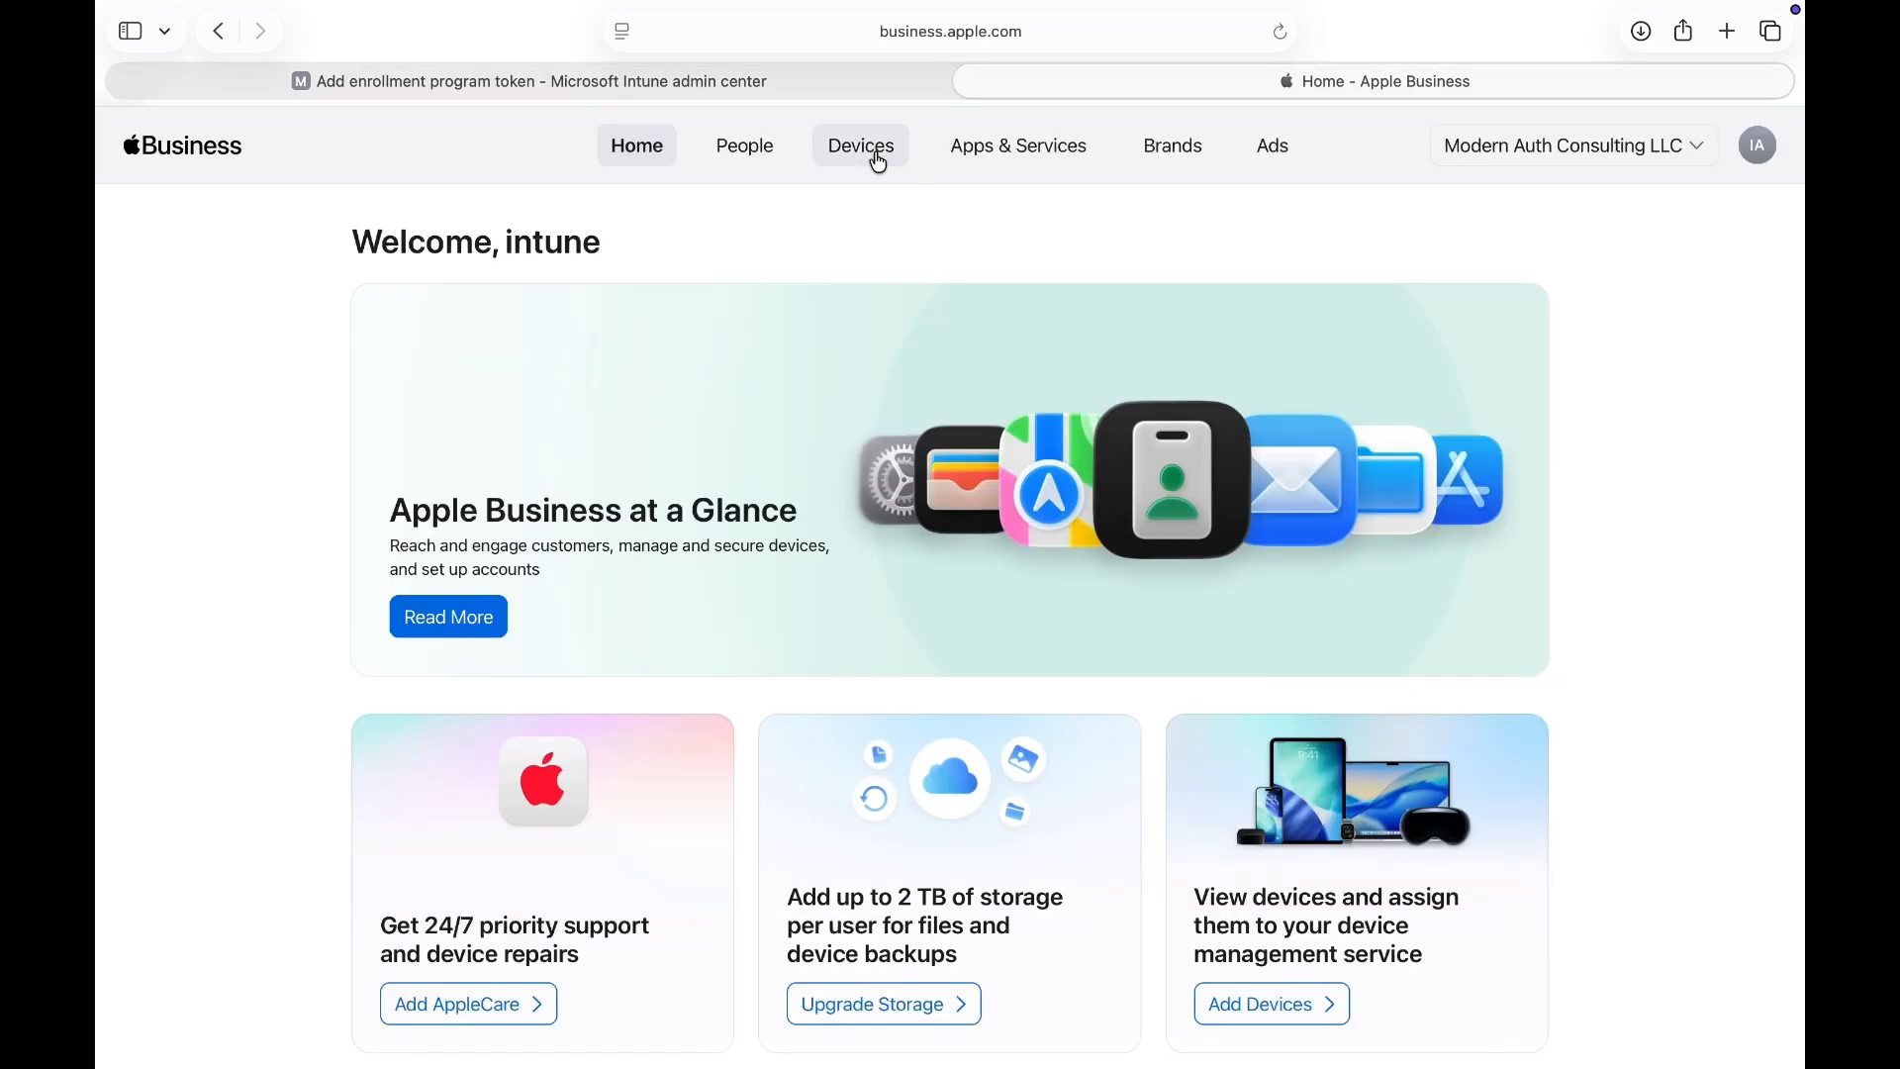
left_click(878, 161)
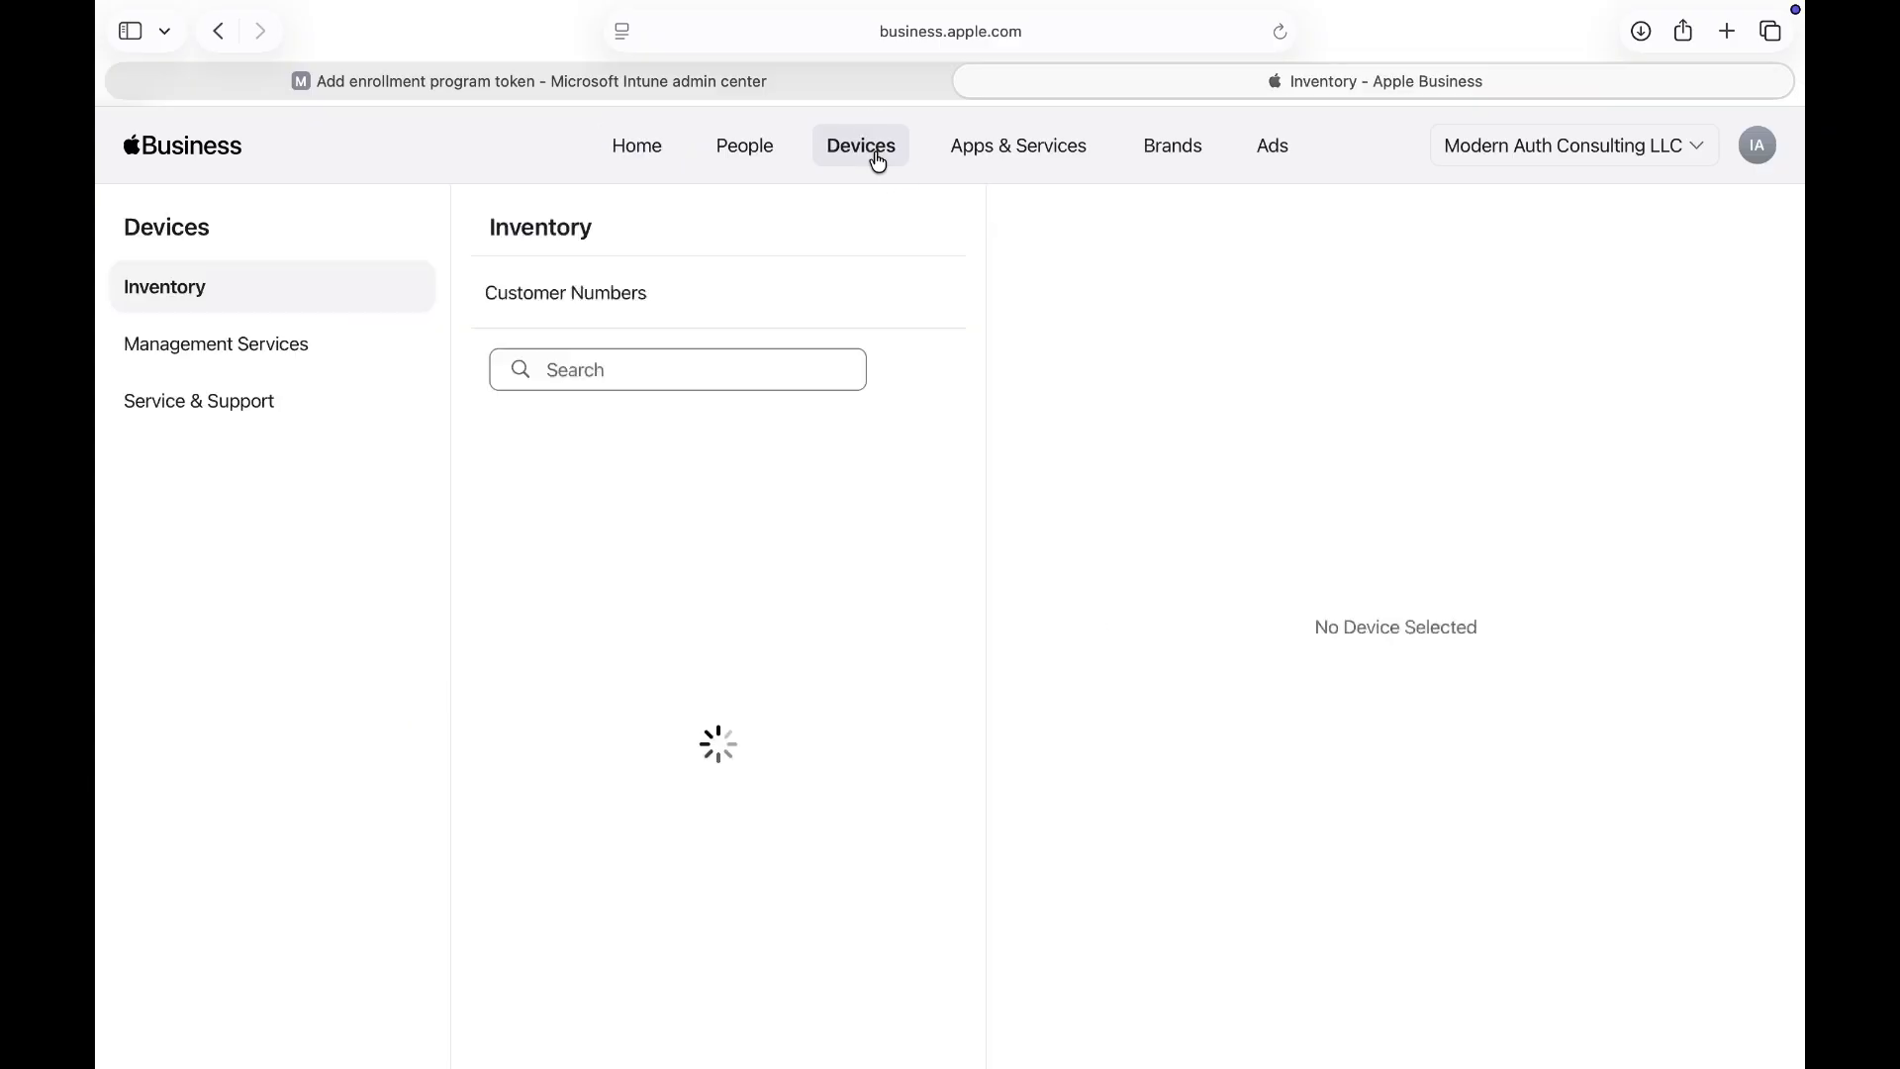
left_click(287, 345)
left_click(1274, 556)
left_click(1018, 575)
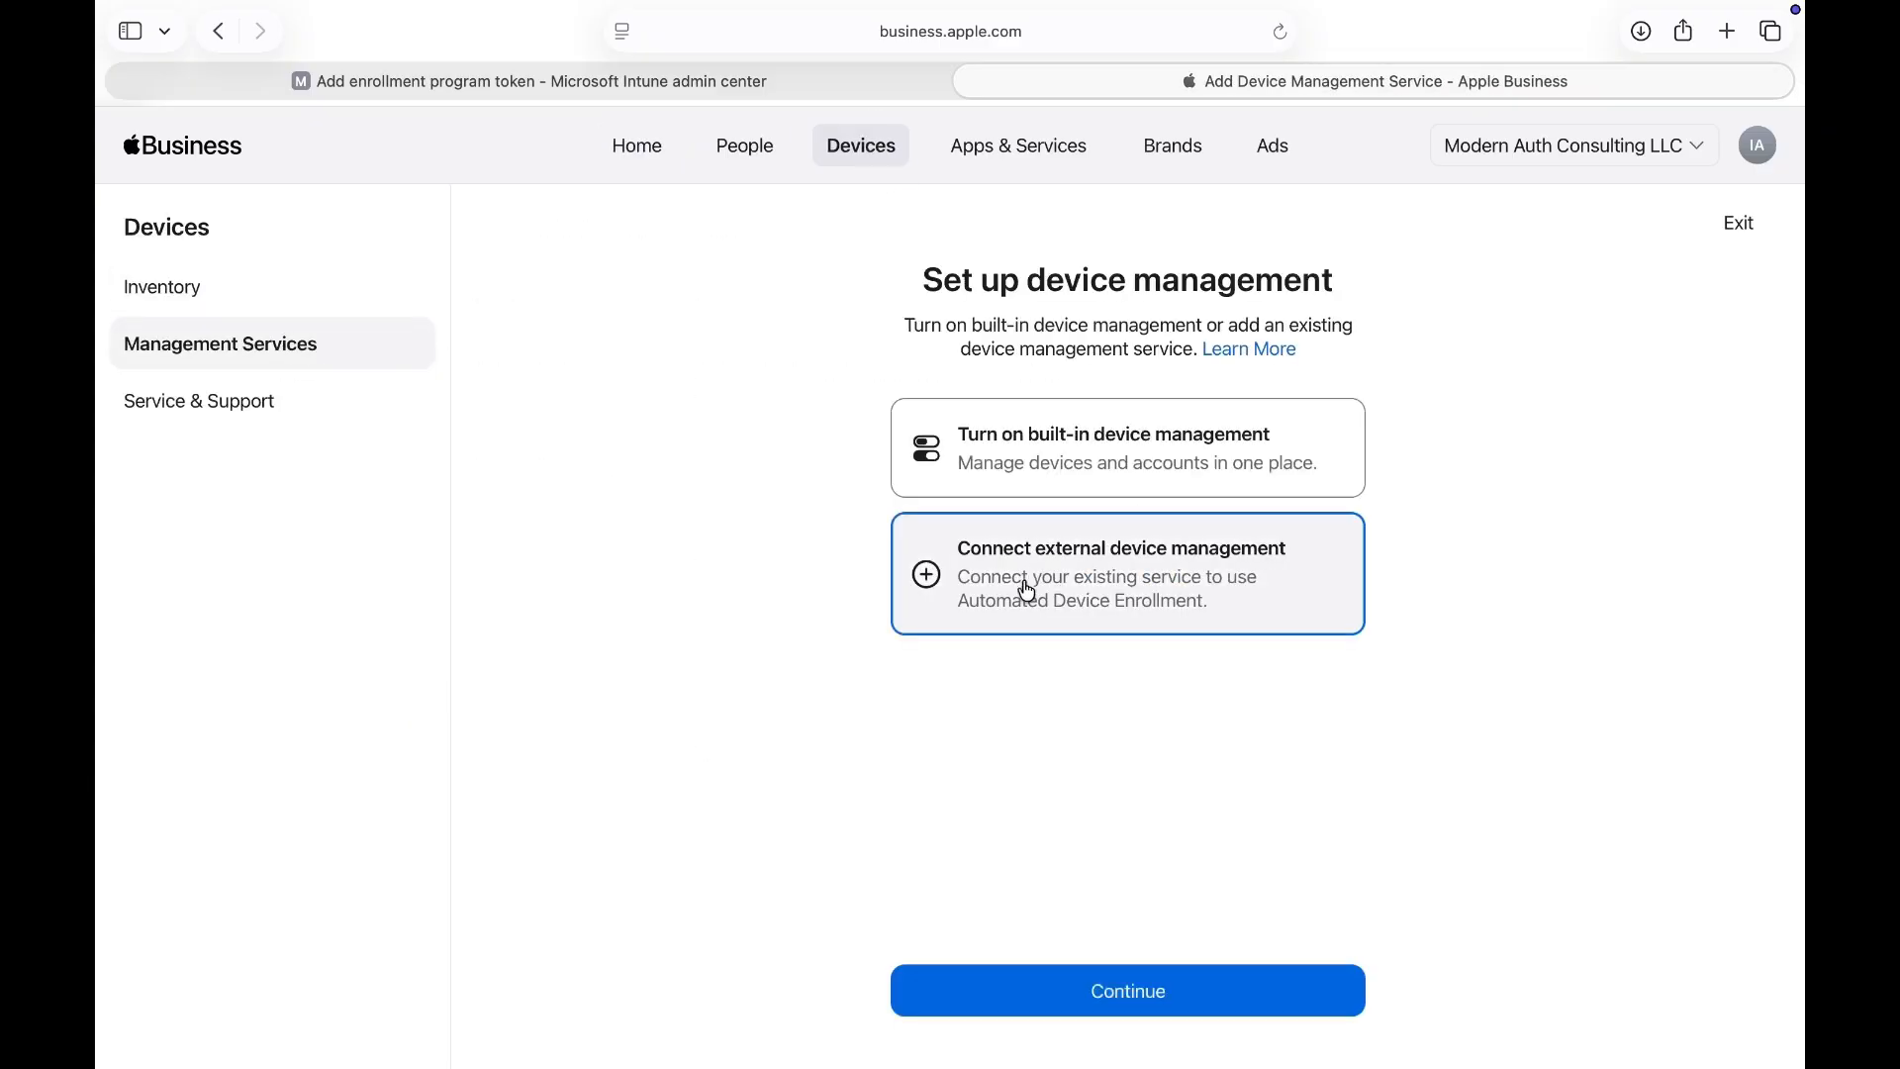
left_click(1124, 985)
- Add the external management service as Demo with the Intune public key certificate and download its service token
left_click(951, 509)
type("Demo")
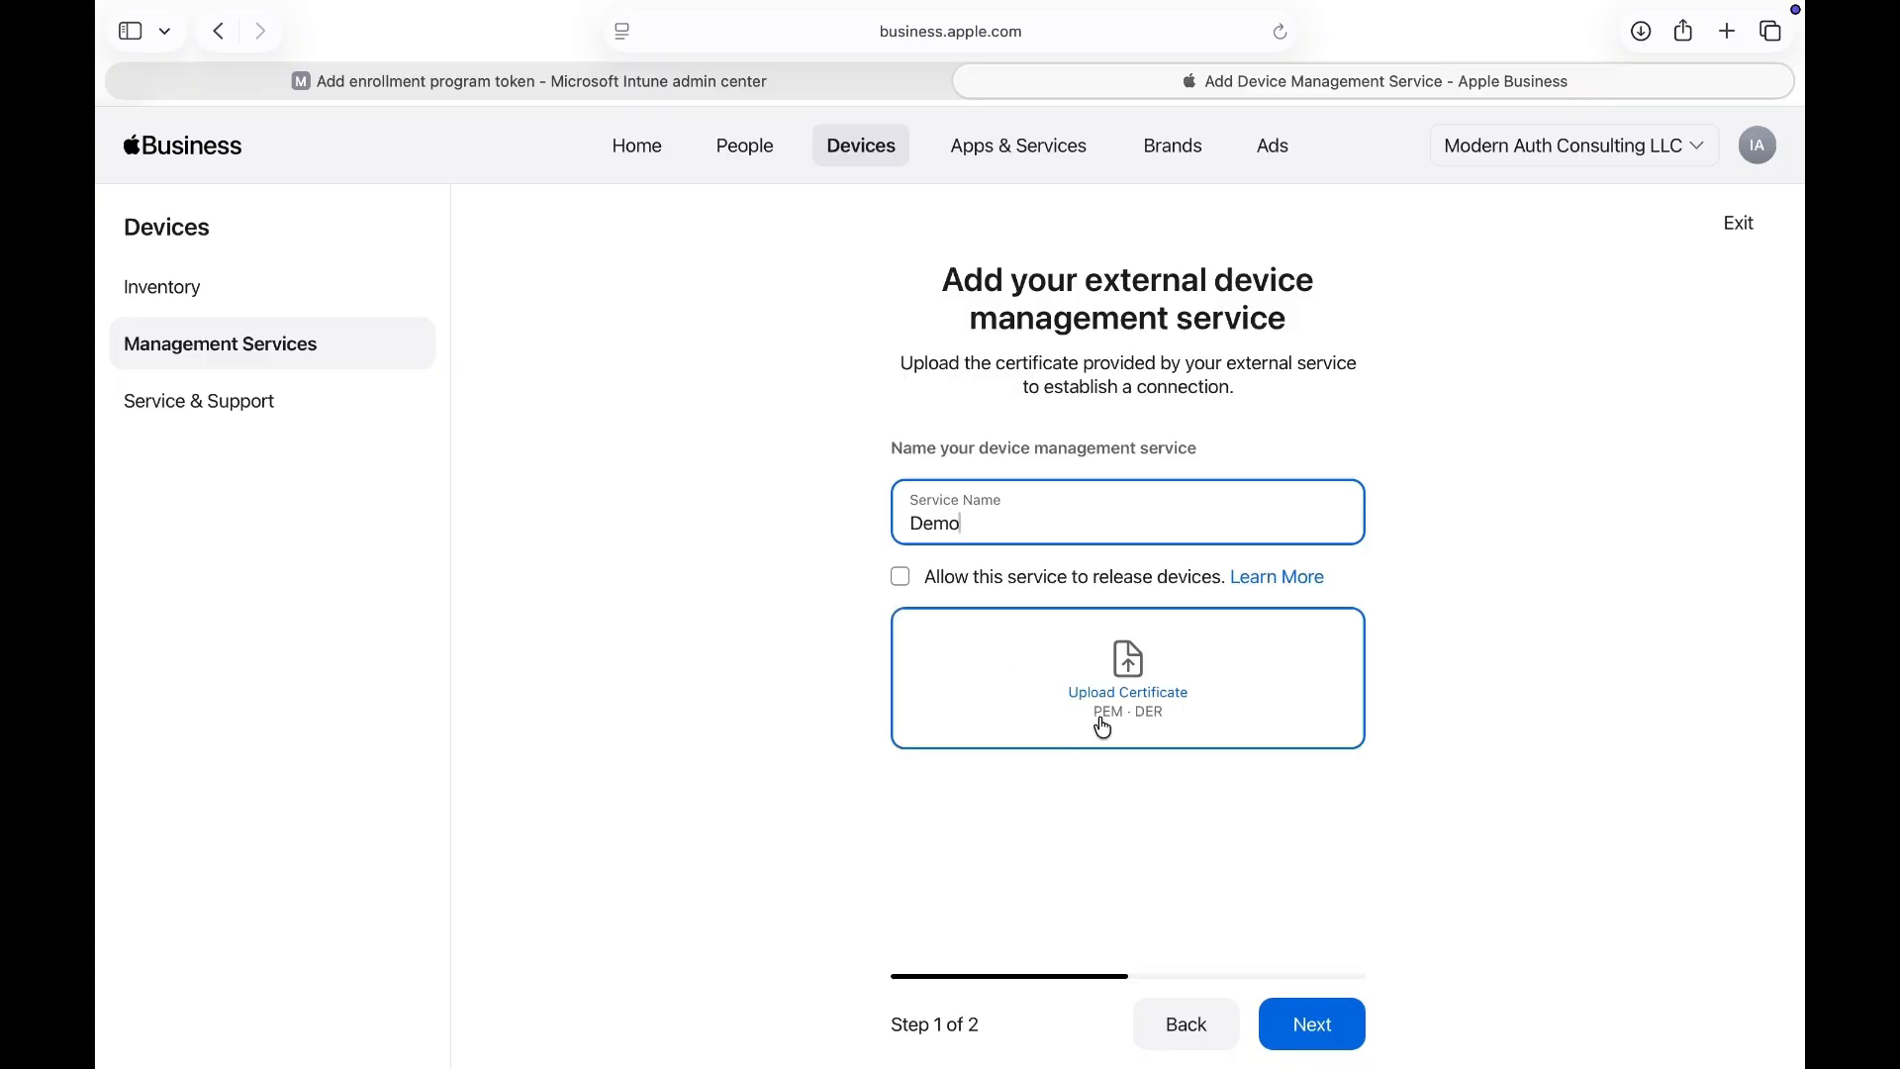
left_click(1084, 737)
left_click(1312, 1024)
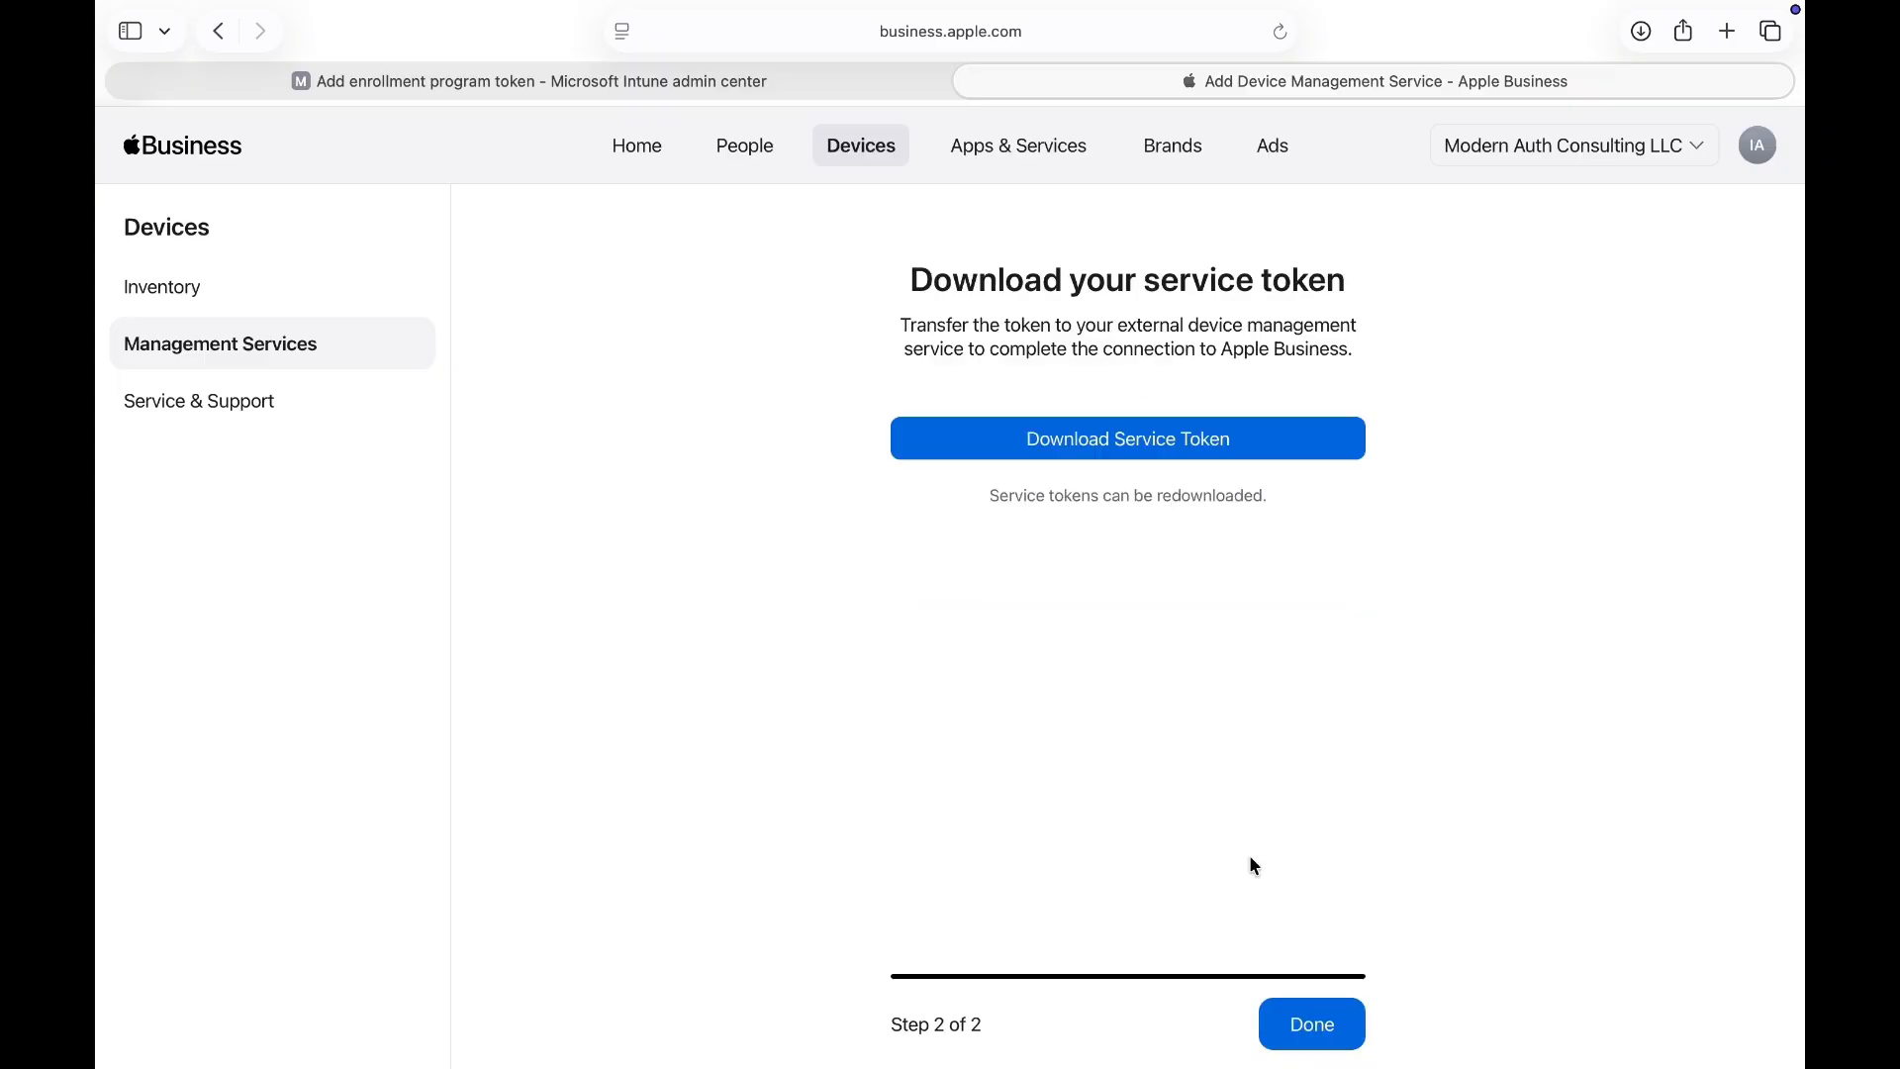
left_click(1165, 447)
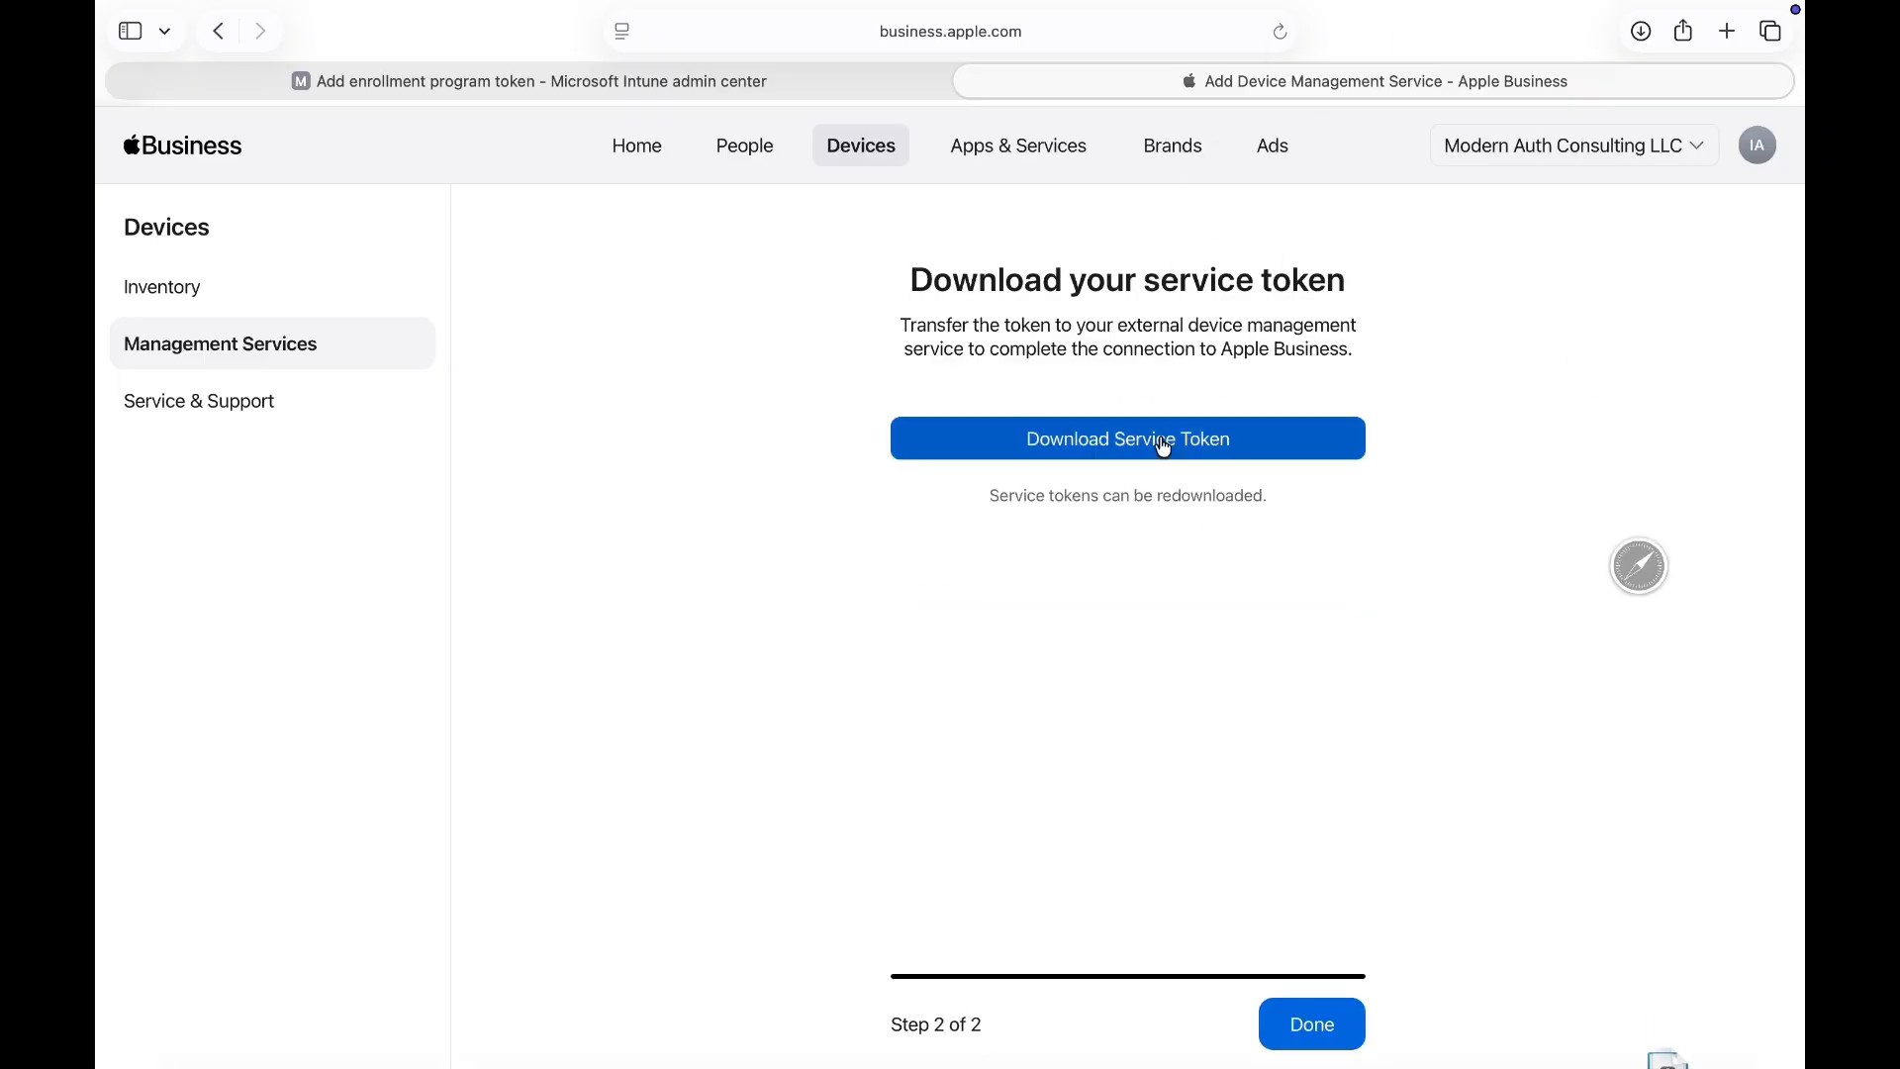
- In Intune, create the enrollment program token with the managed Apple ID and the file Demo_Token_2026-07-10T15-03-55Z_smime.p7m
left_click(817, 87)
left_click(727, 808)
key("super+v")
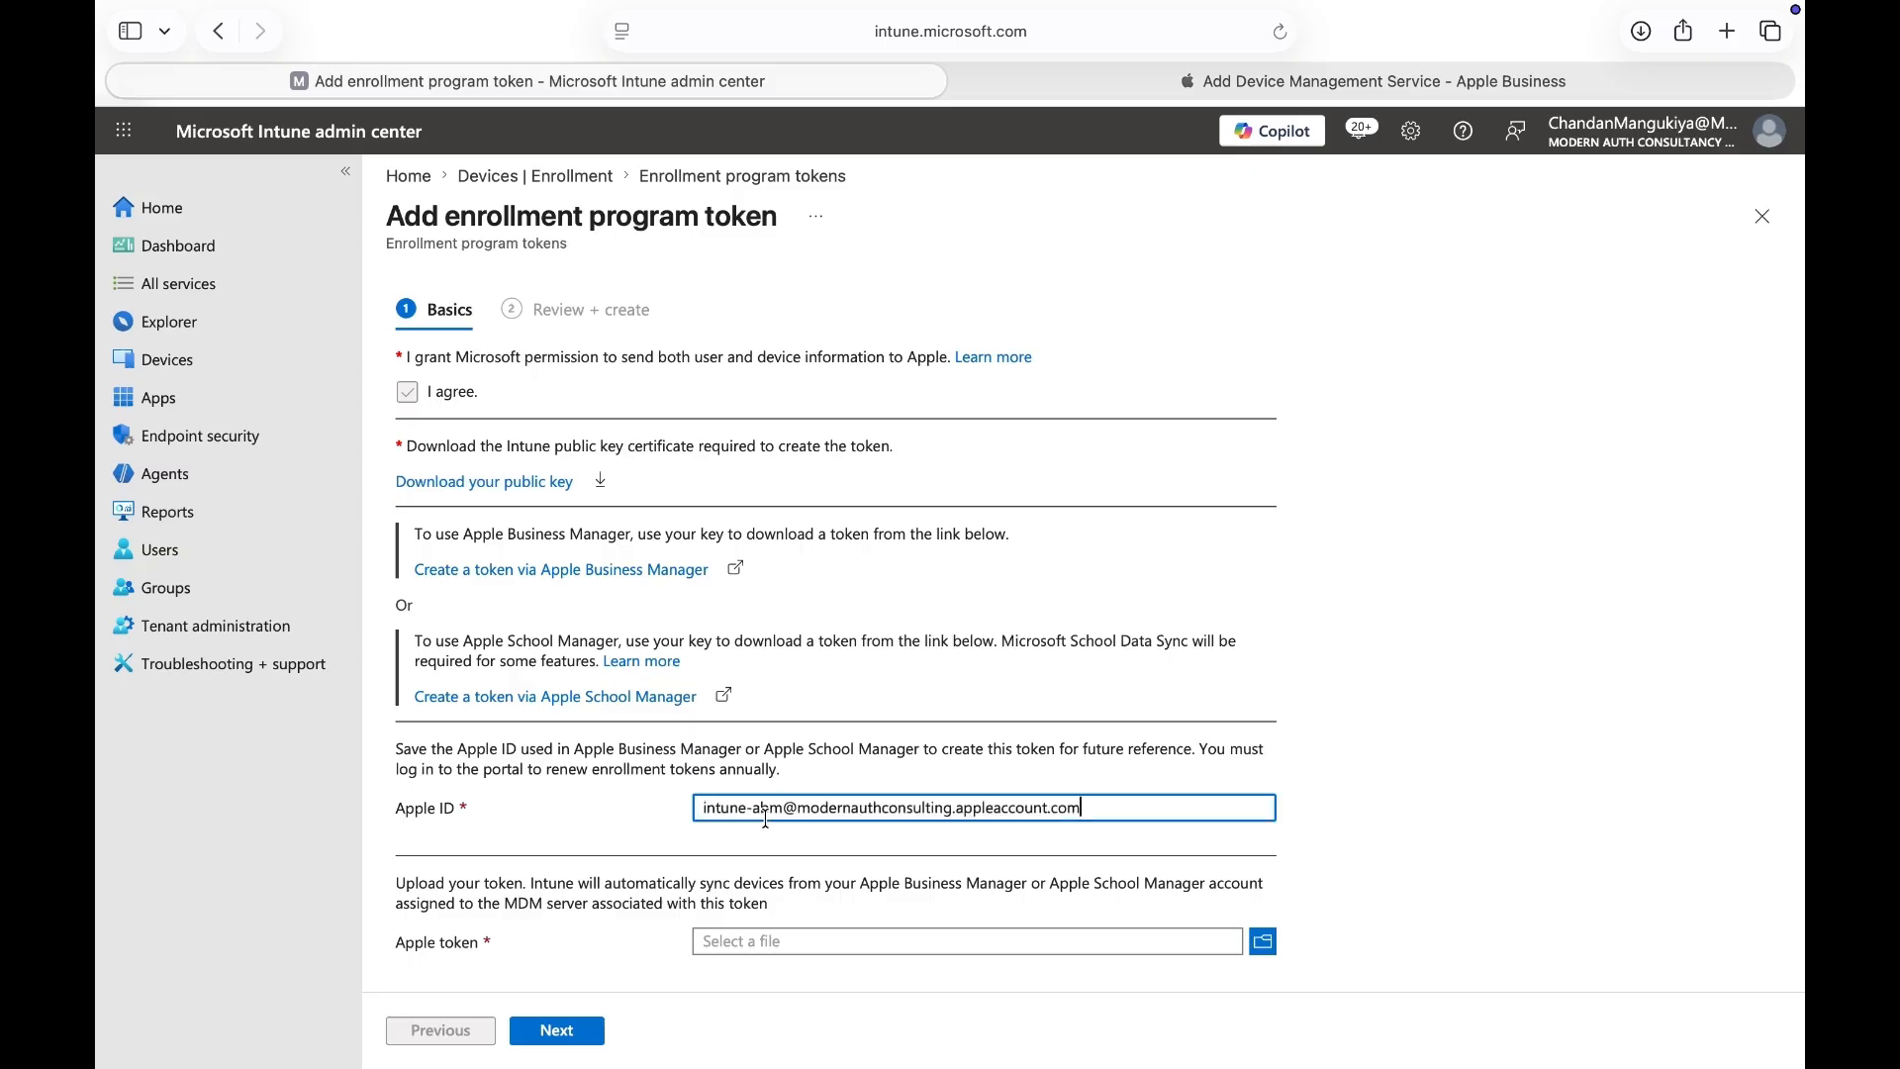
left_click(544, 1045)
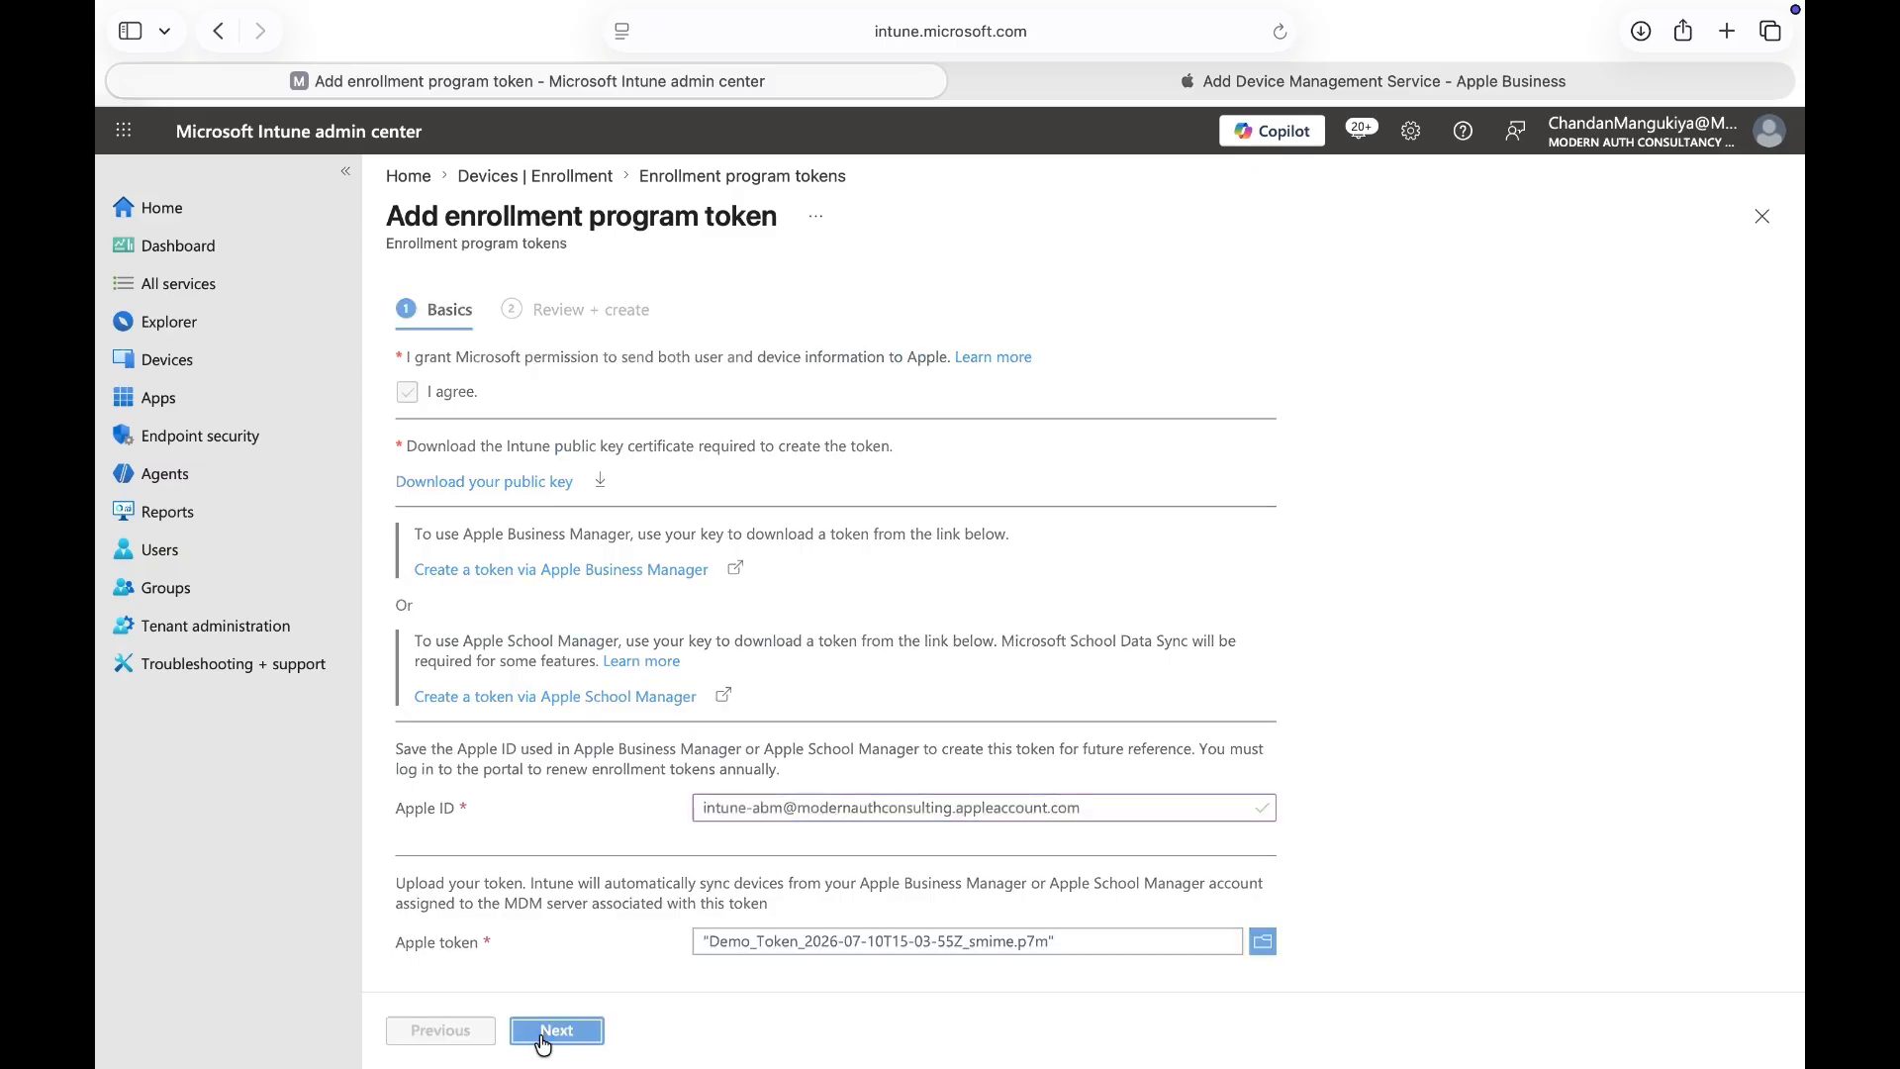
left_click(555, 1031)
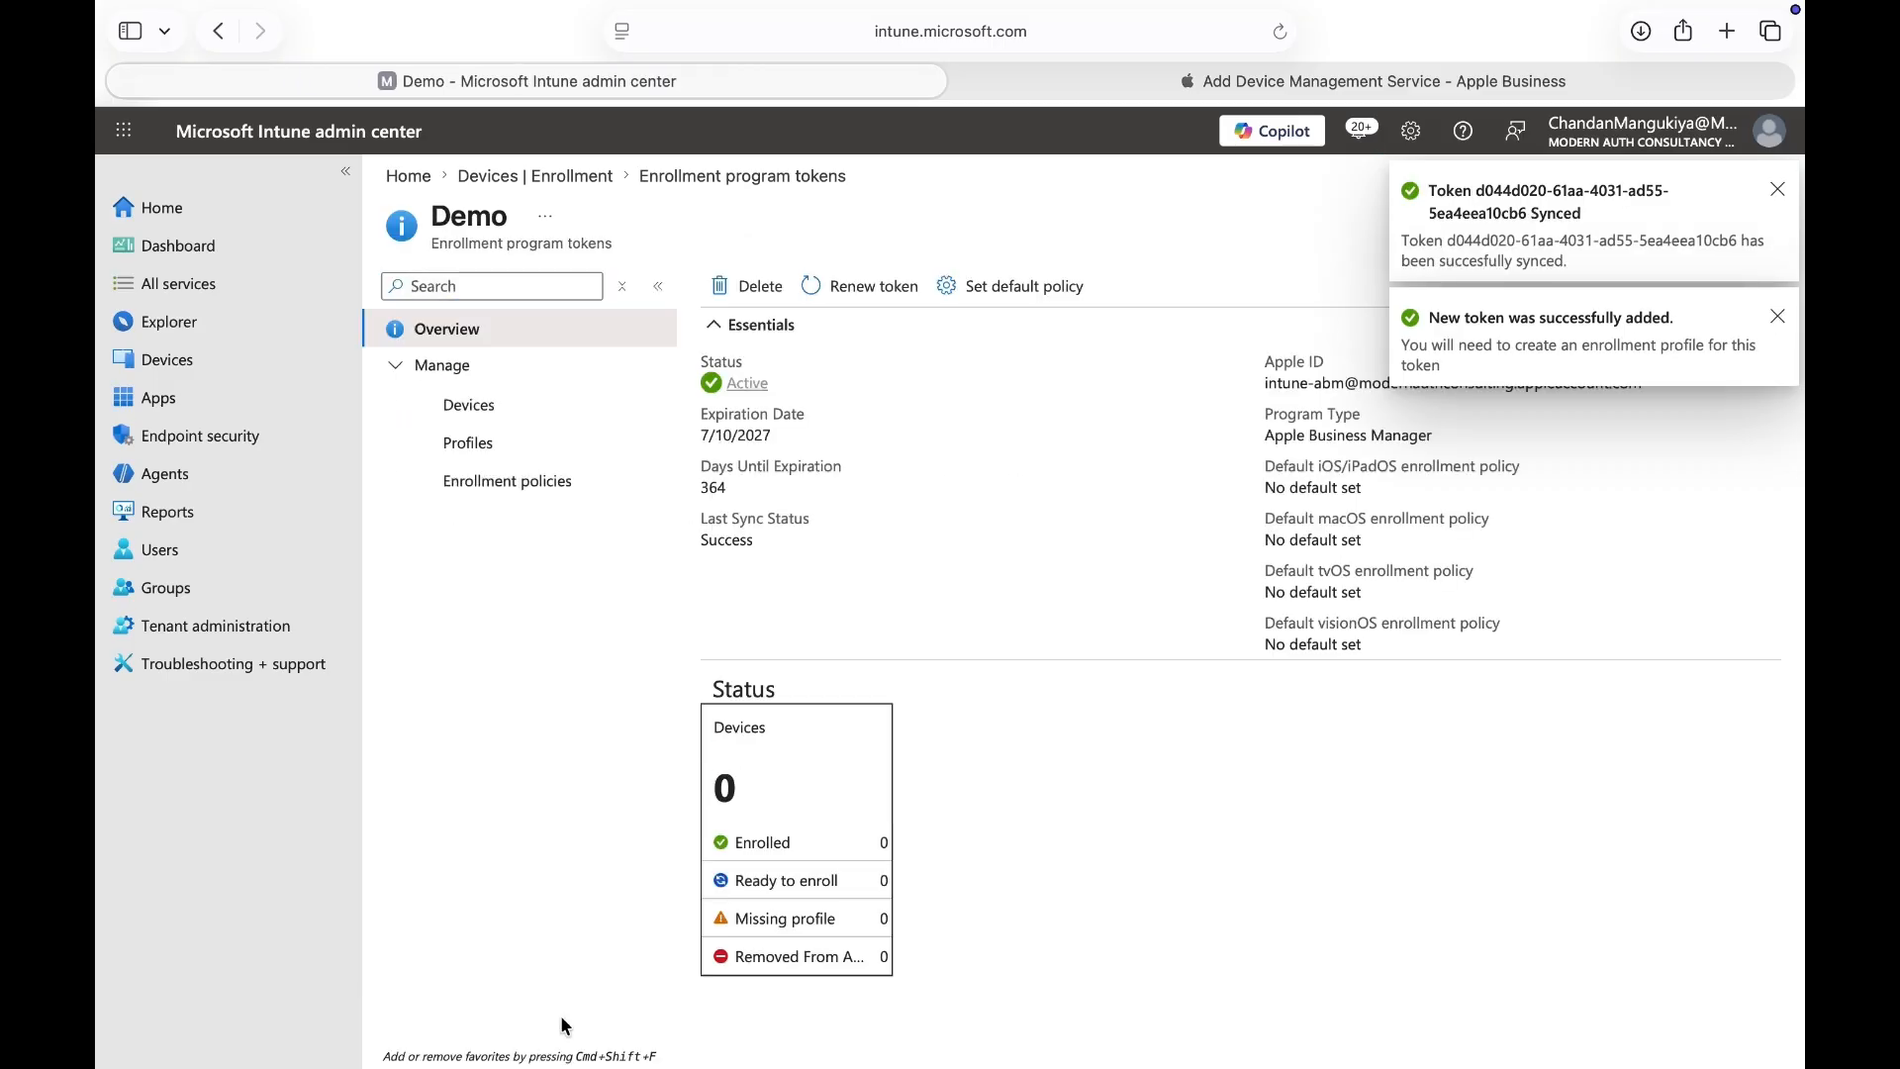
left_click(1777, 316)
left_click(1777, 189)
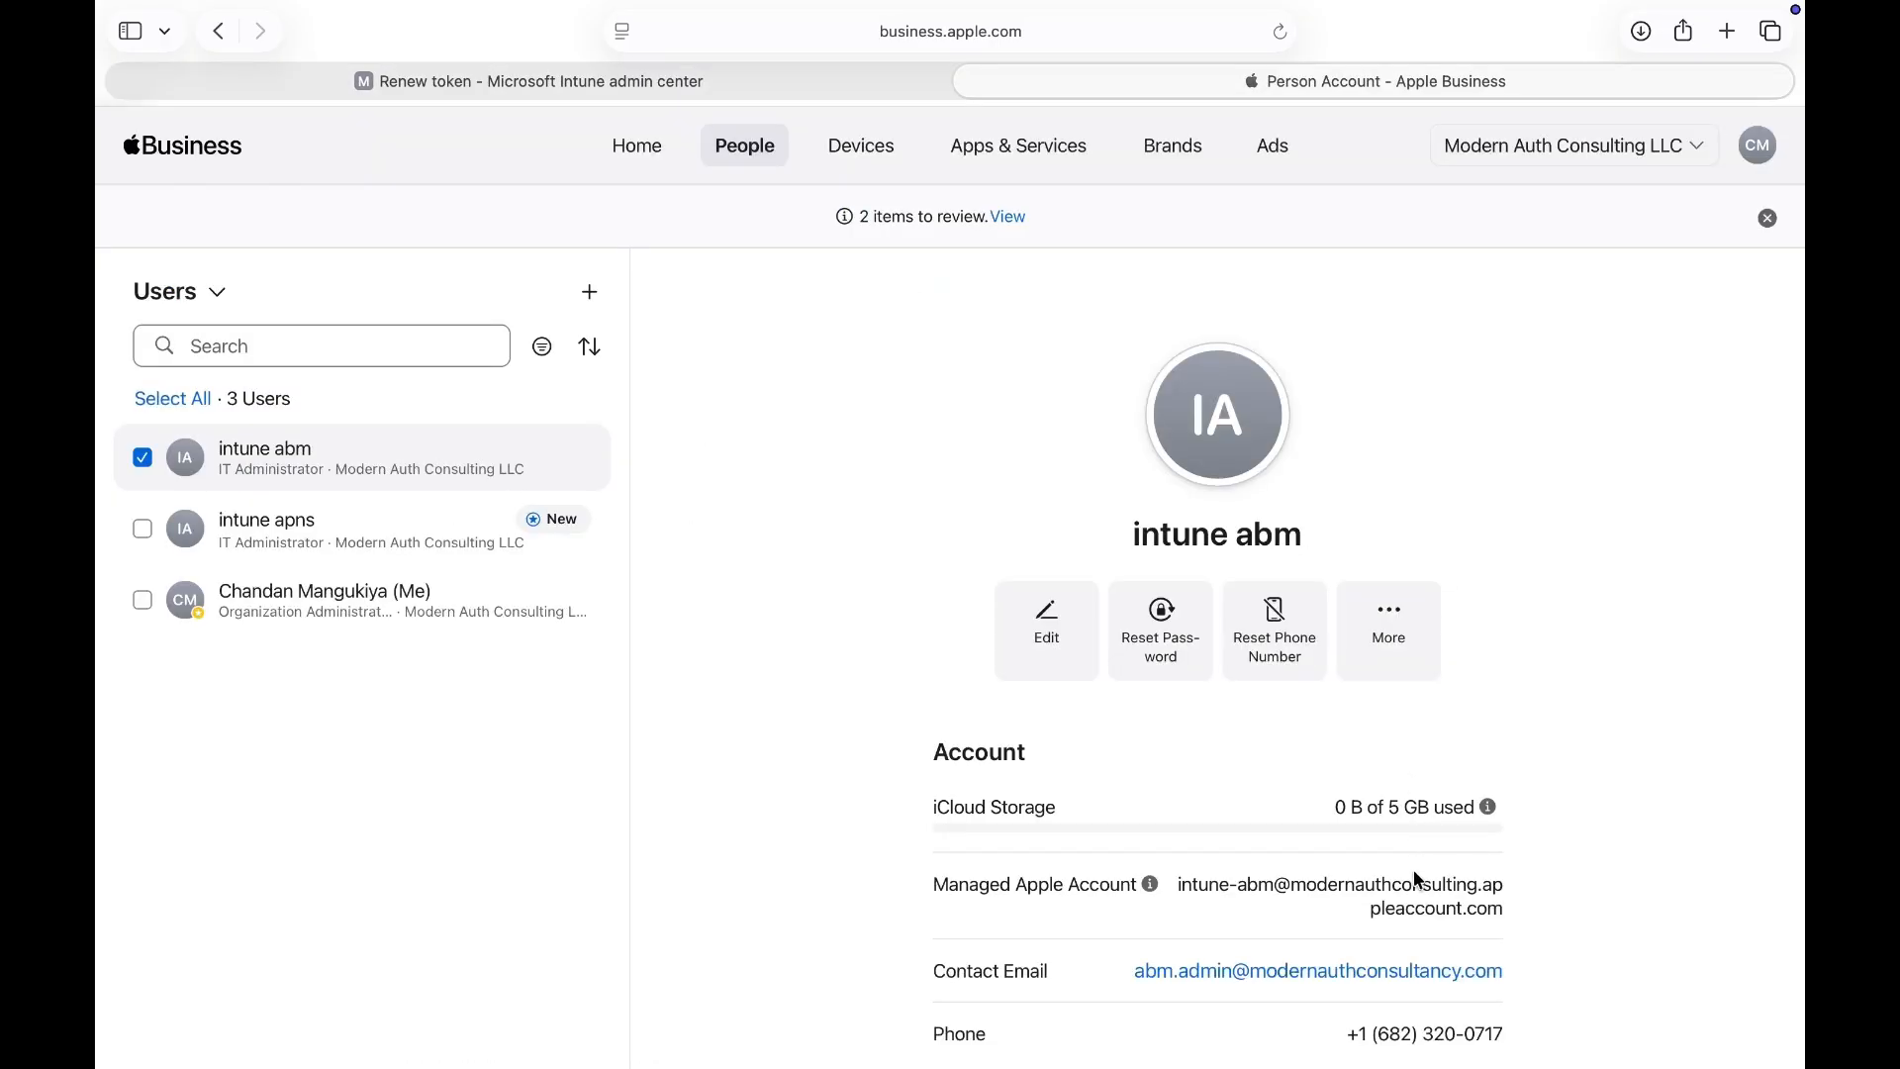
- In Apple Business, deactivate the managed Apple Account that was used to create the Demo token
triple_click(1419, 880)
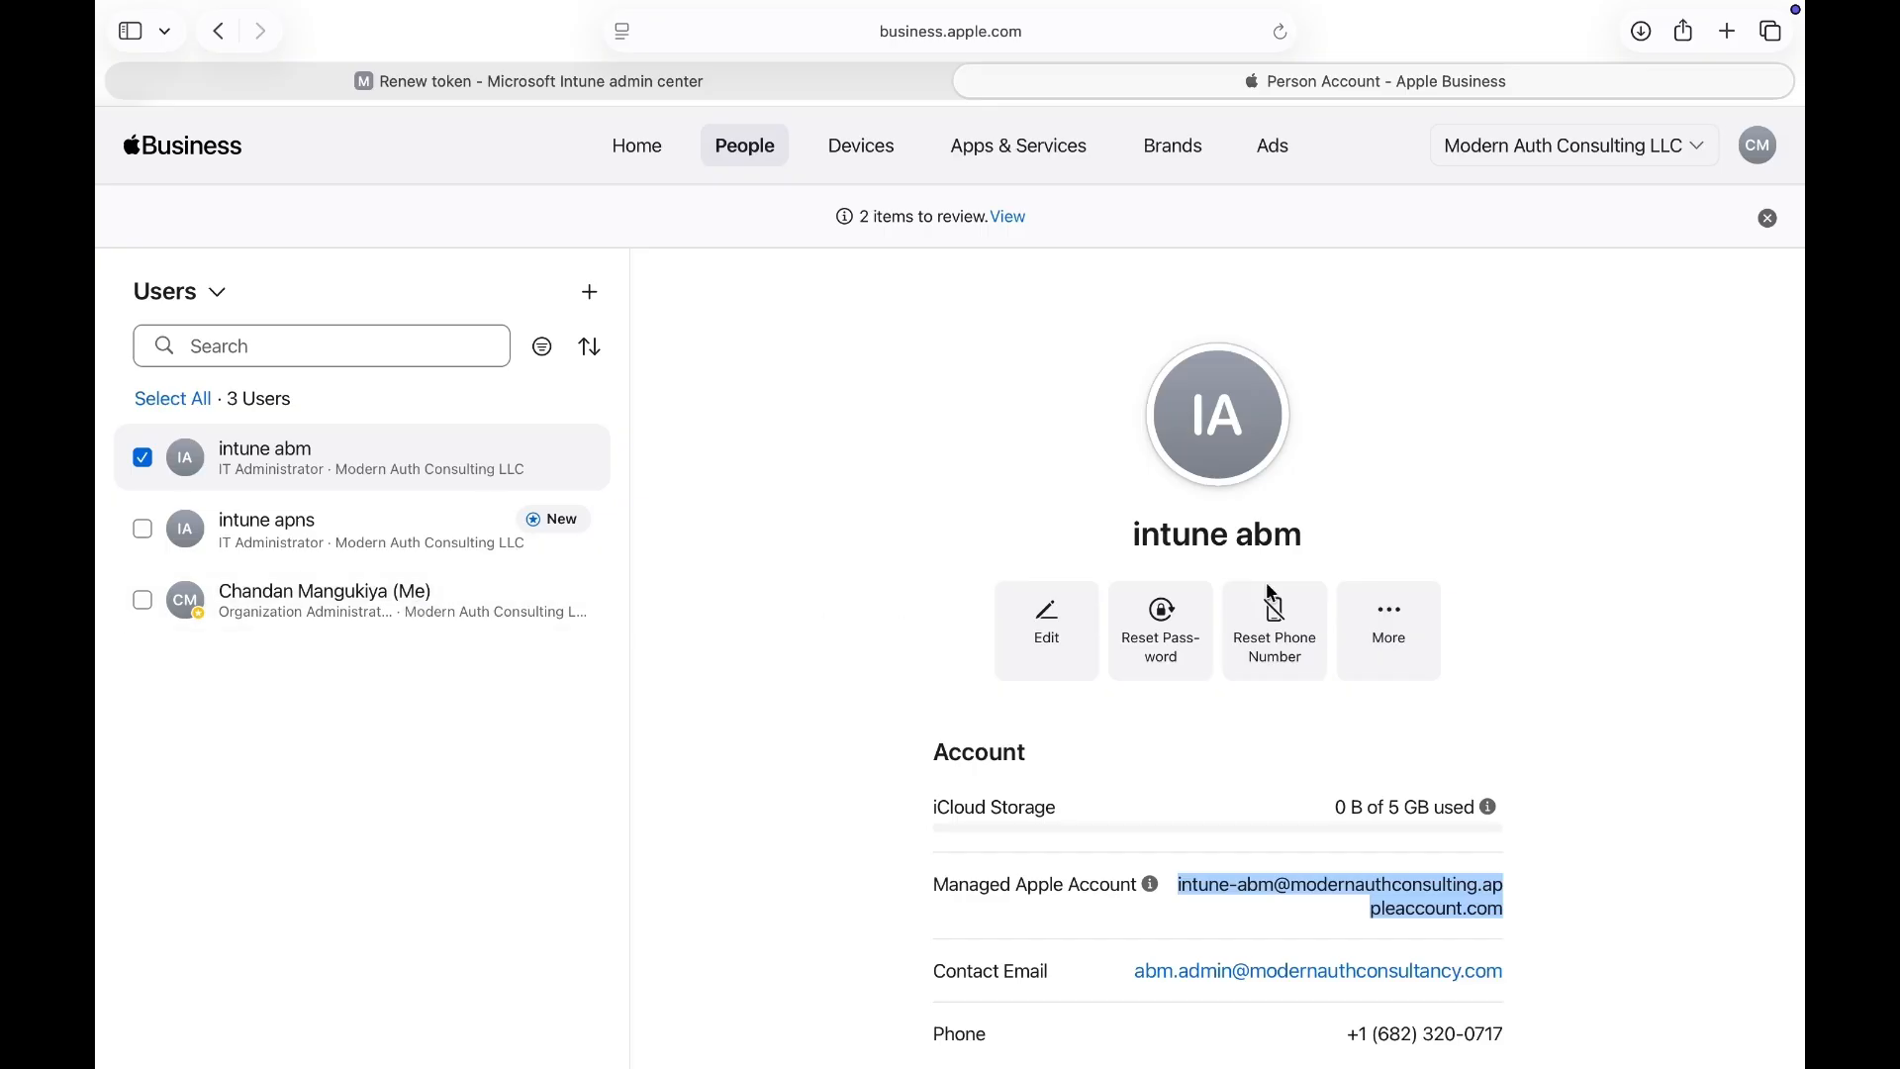
left_click(1390, 623)
left_click(1313, 729)
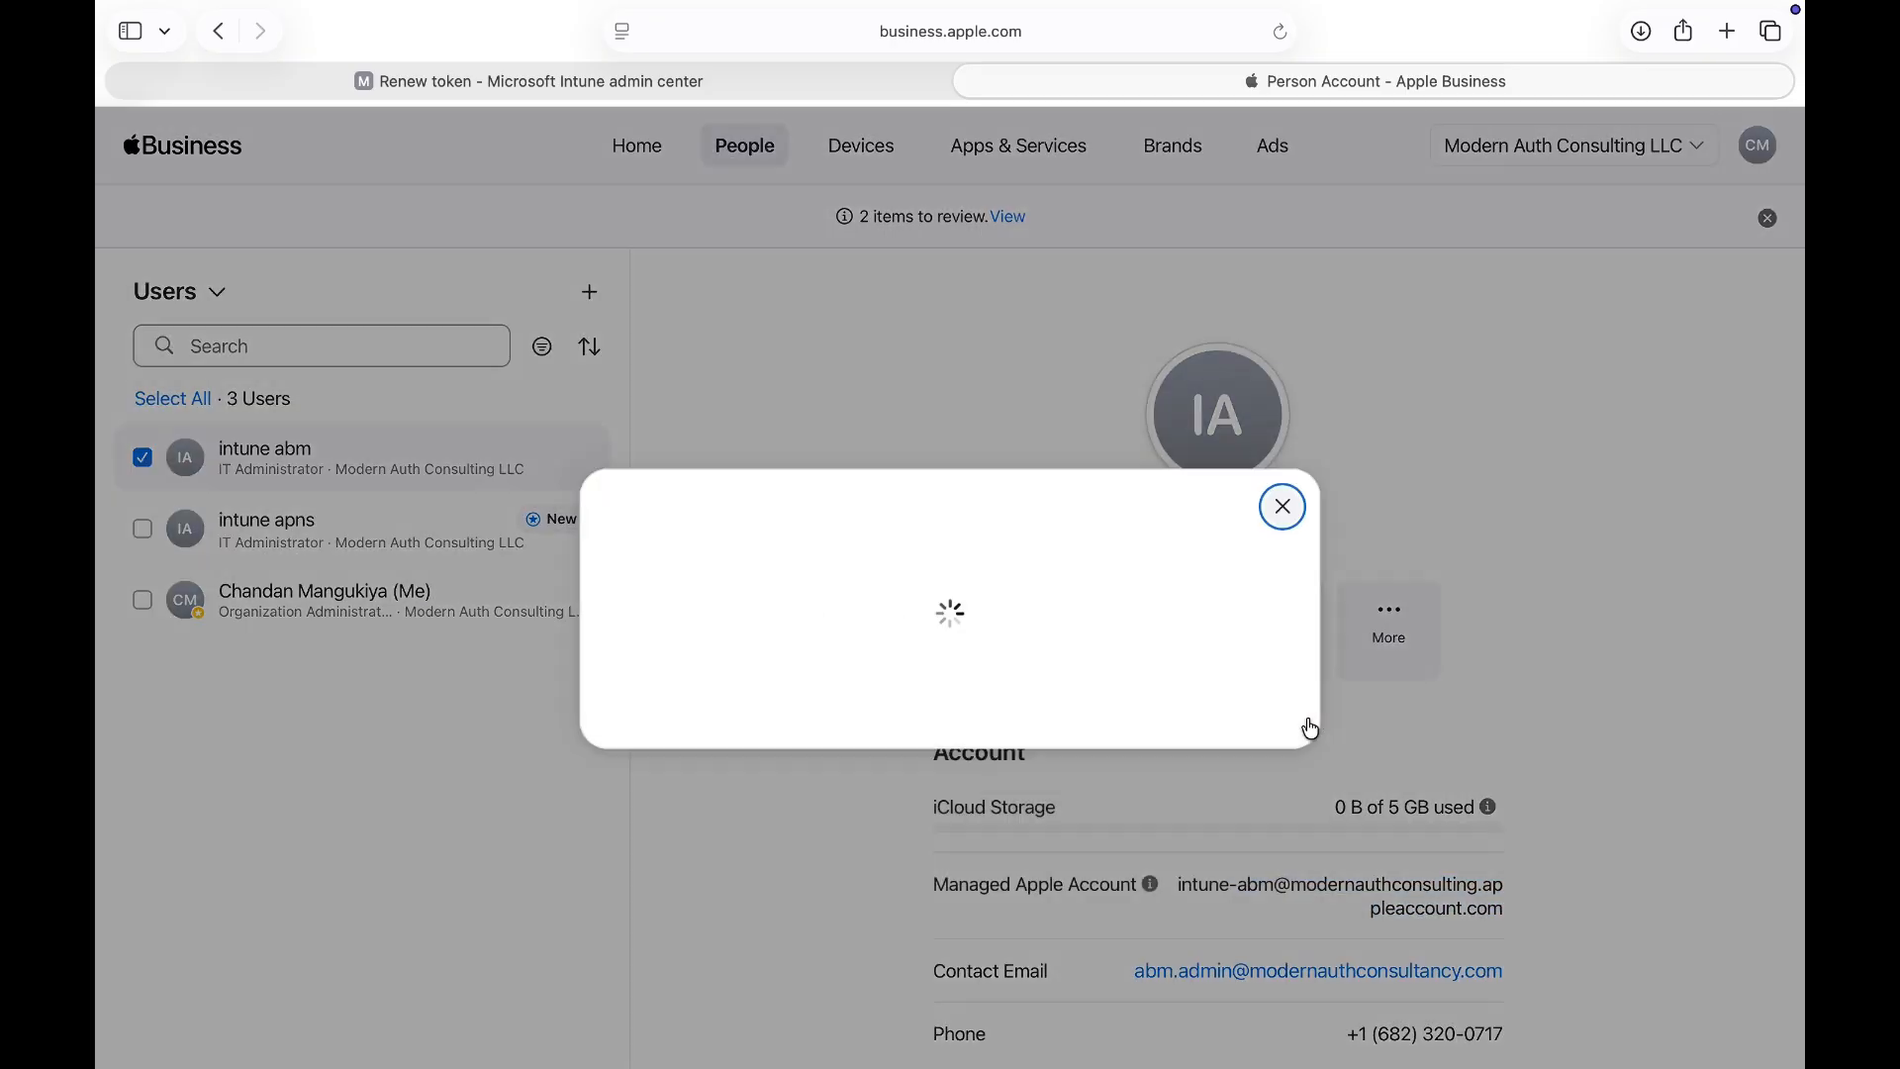
left_click(1249, 795)
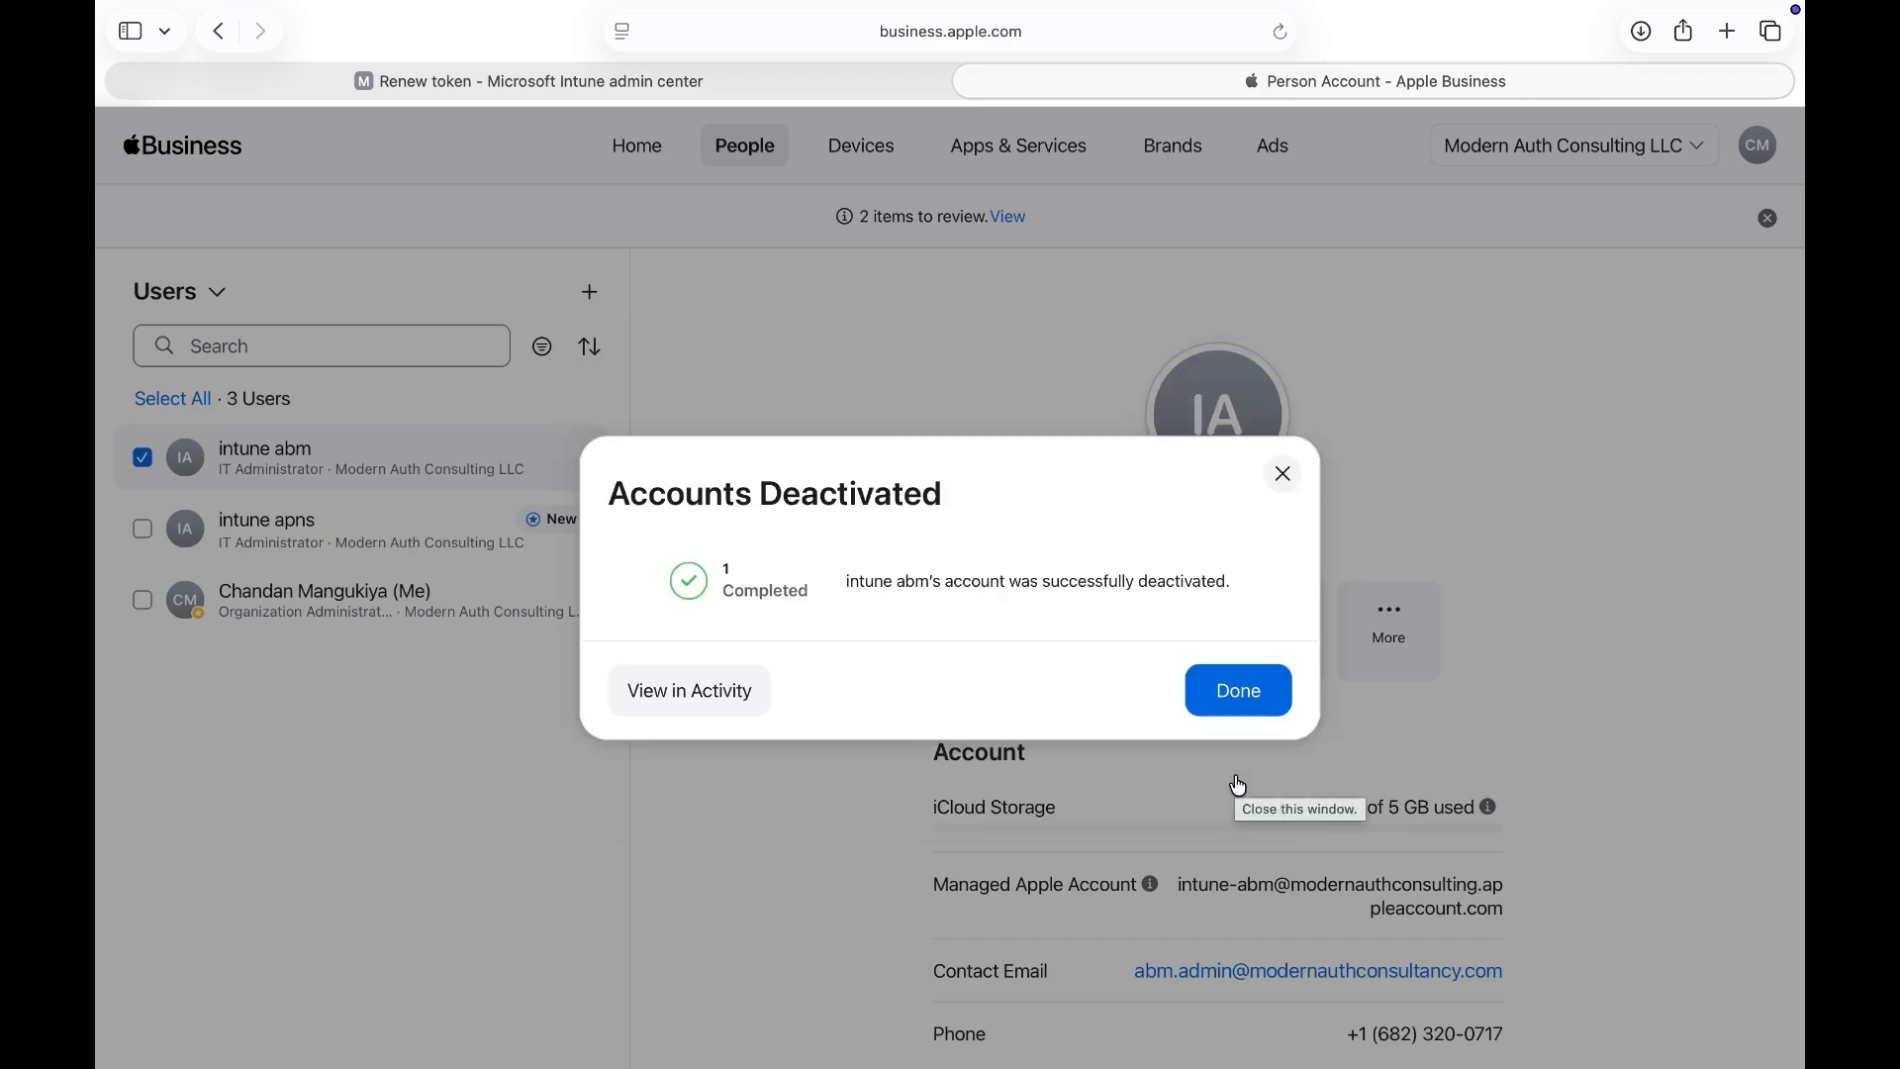
left_click(1236, 693)
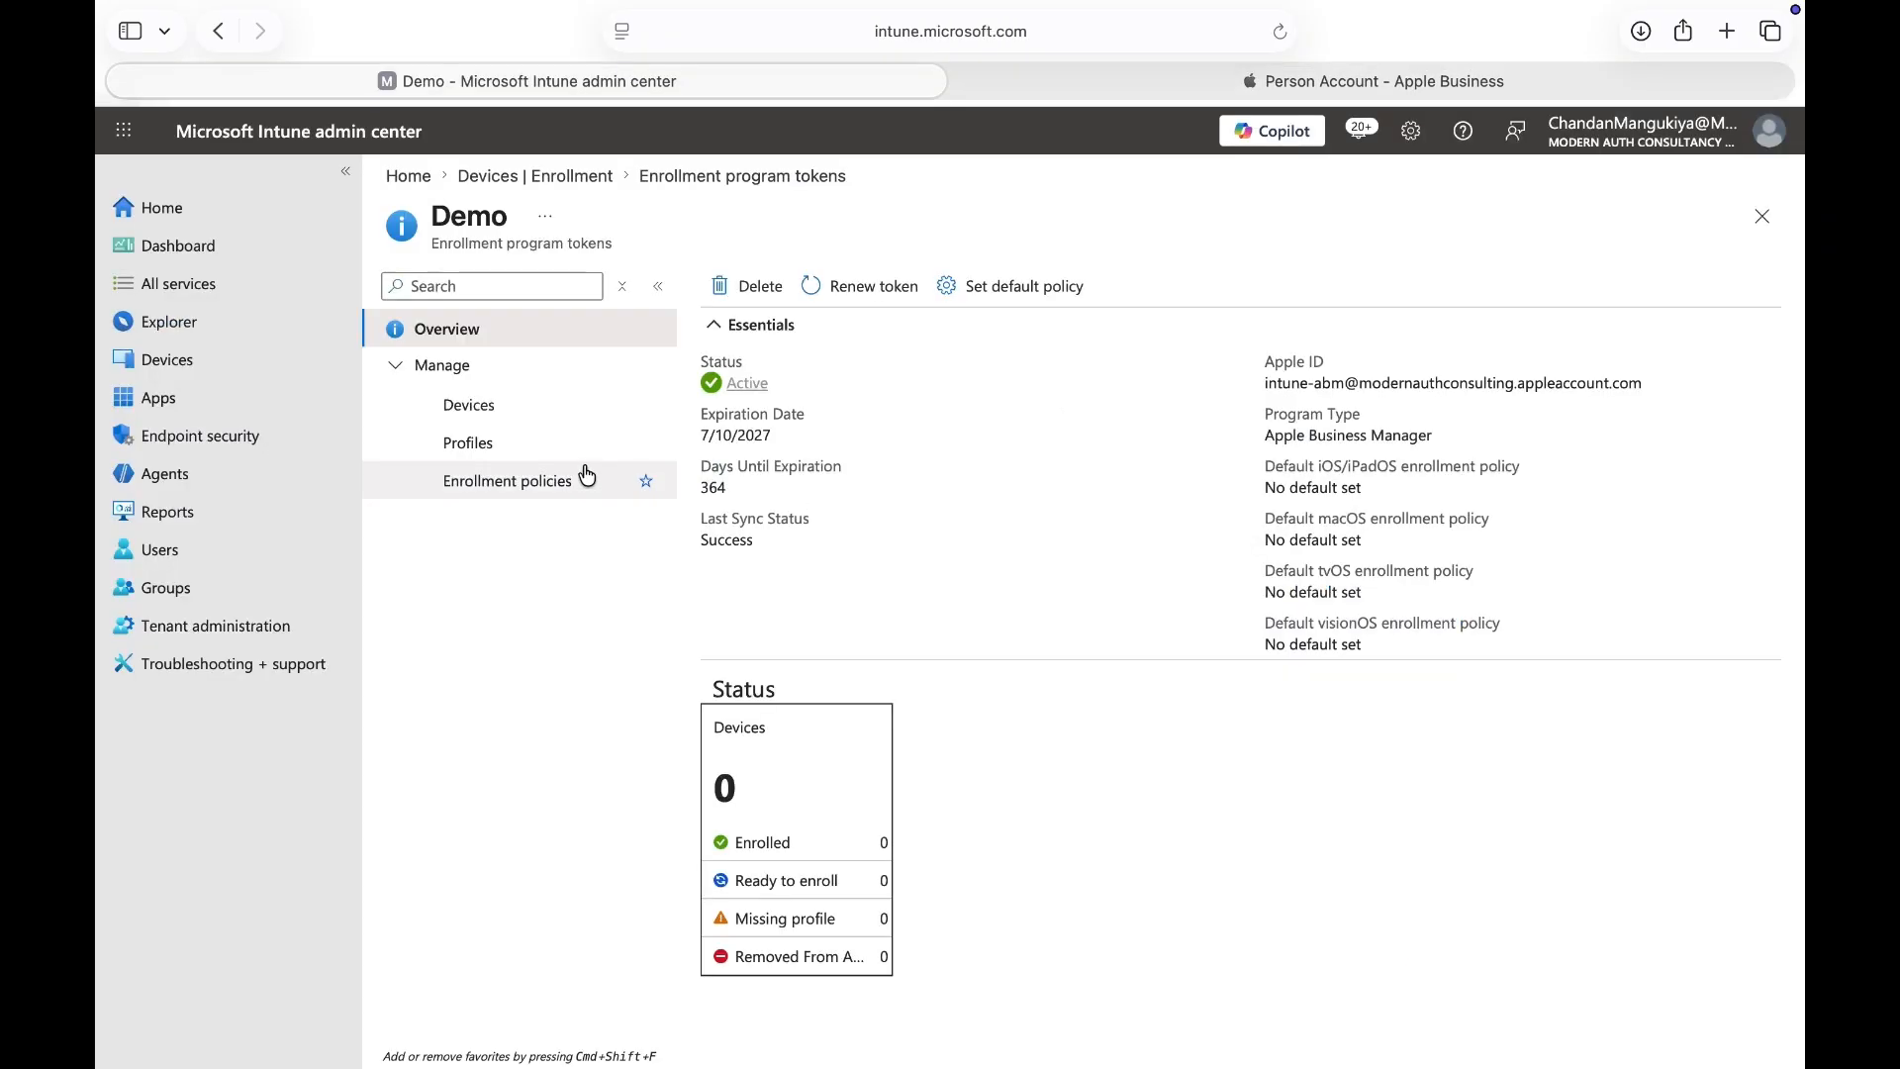
- In Intune, sync the Demo token's devices and check the token's last sync status
left_click(744, 295)
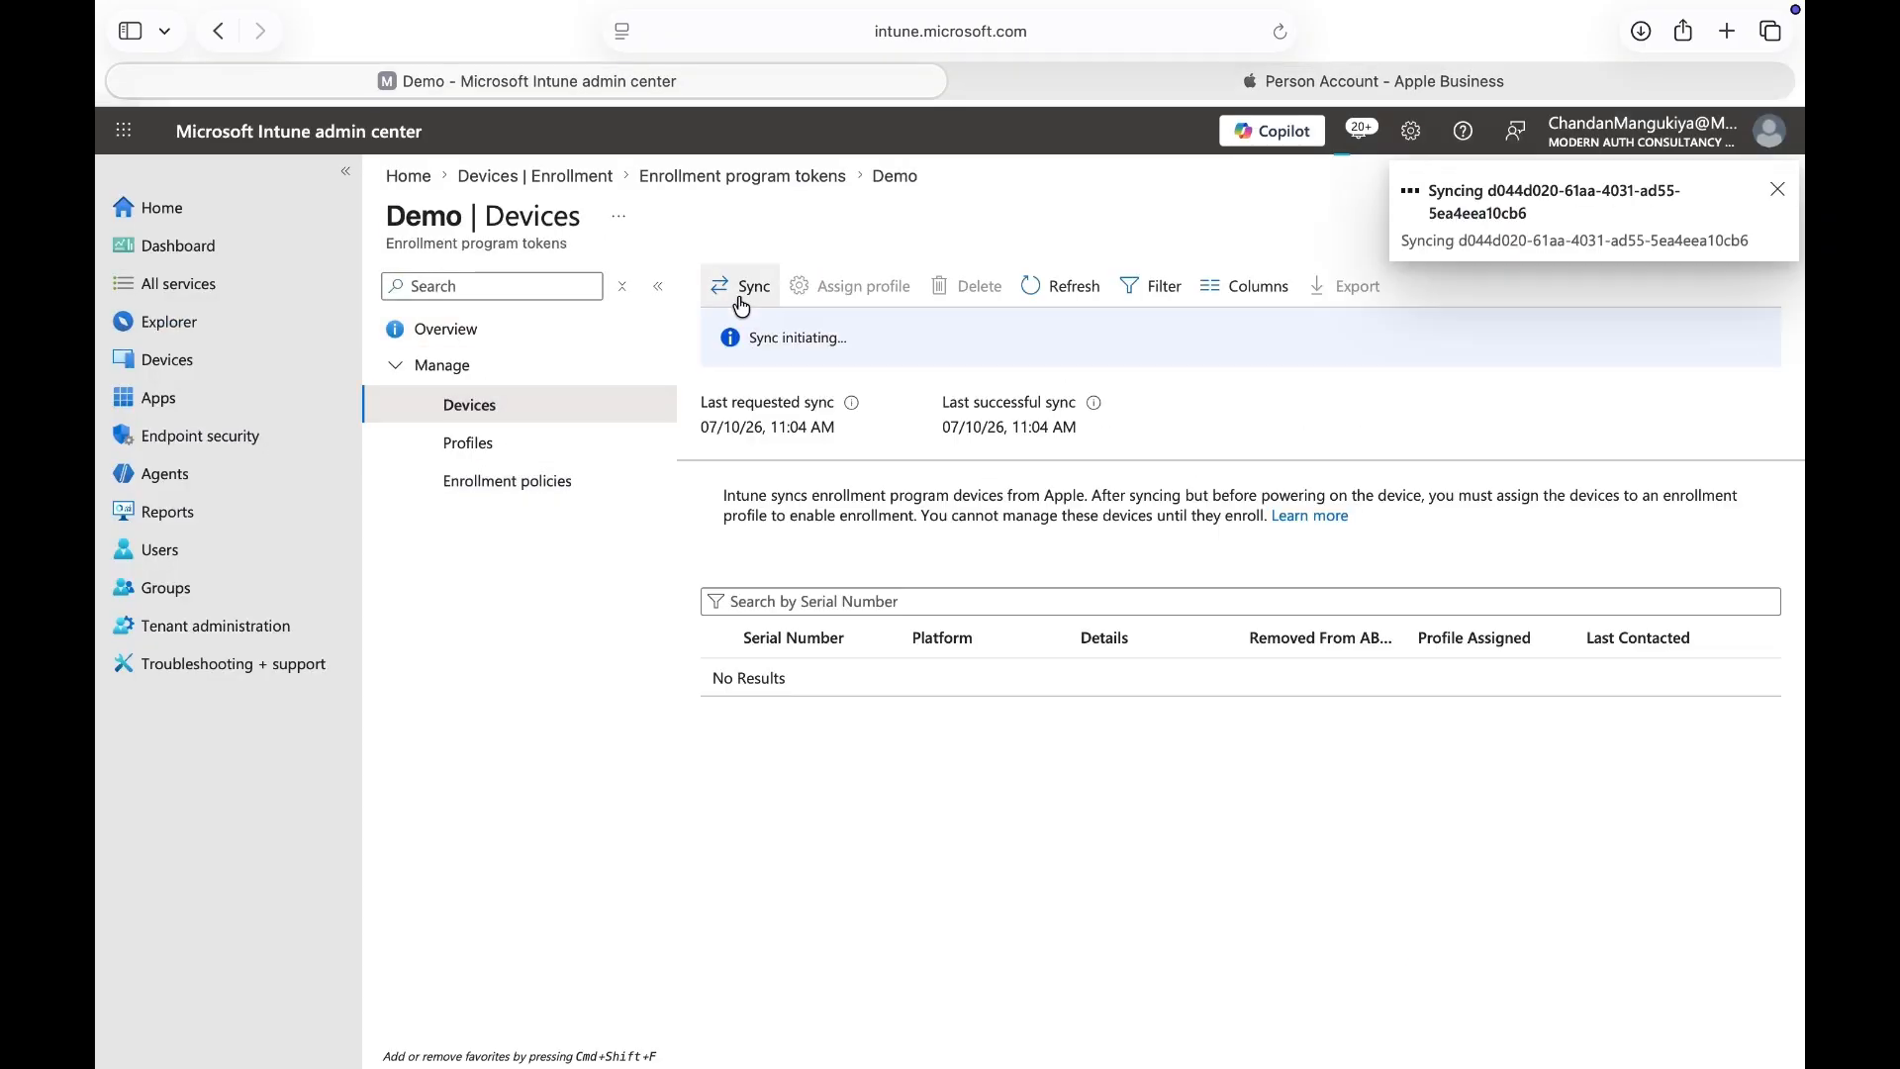
left_click(1777, 189)
left_click(1762, 219)
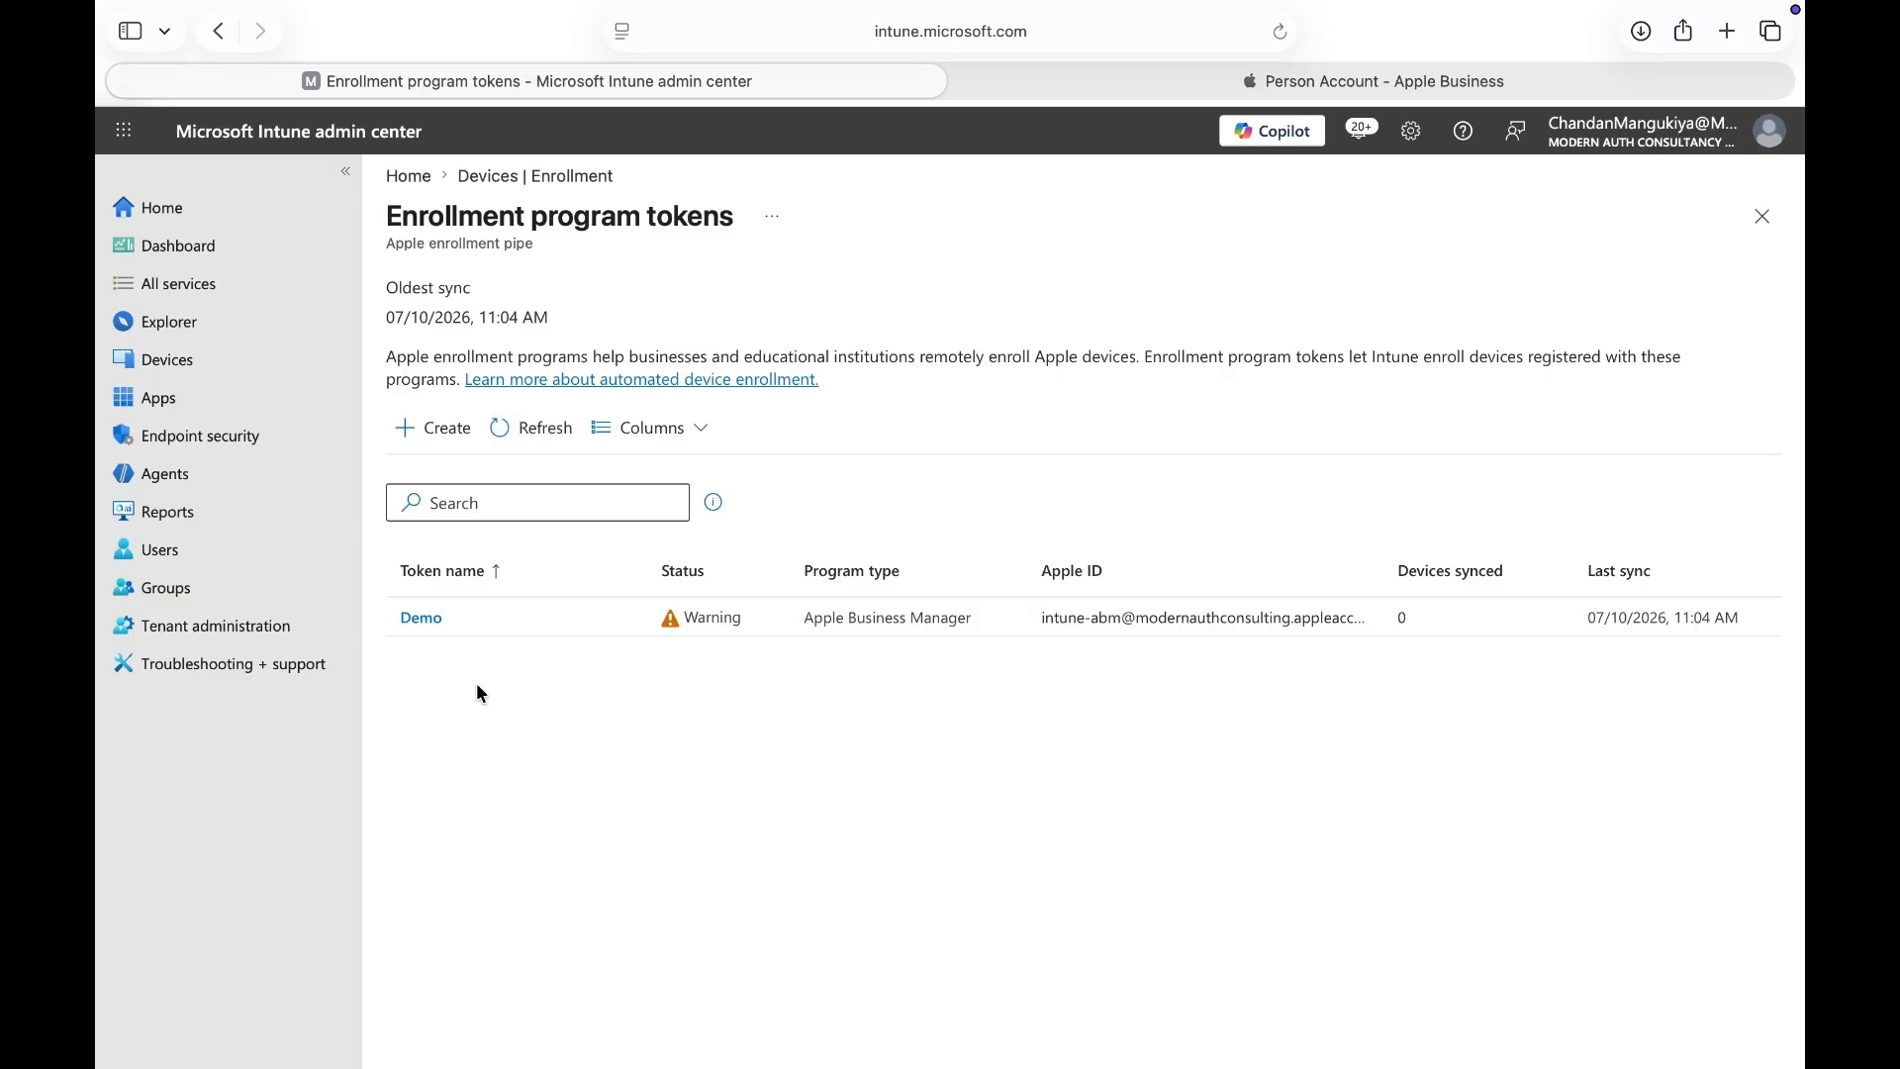
left_click(422, 618)
double_click(730, 539)
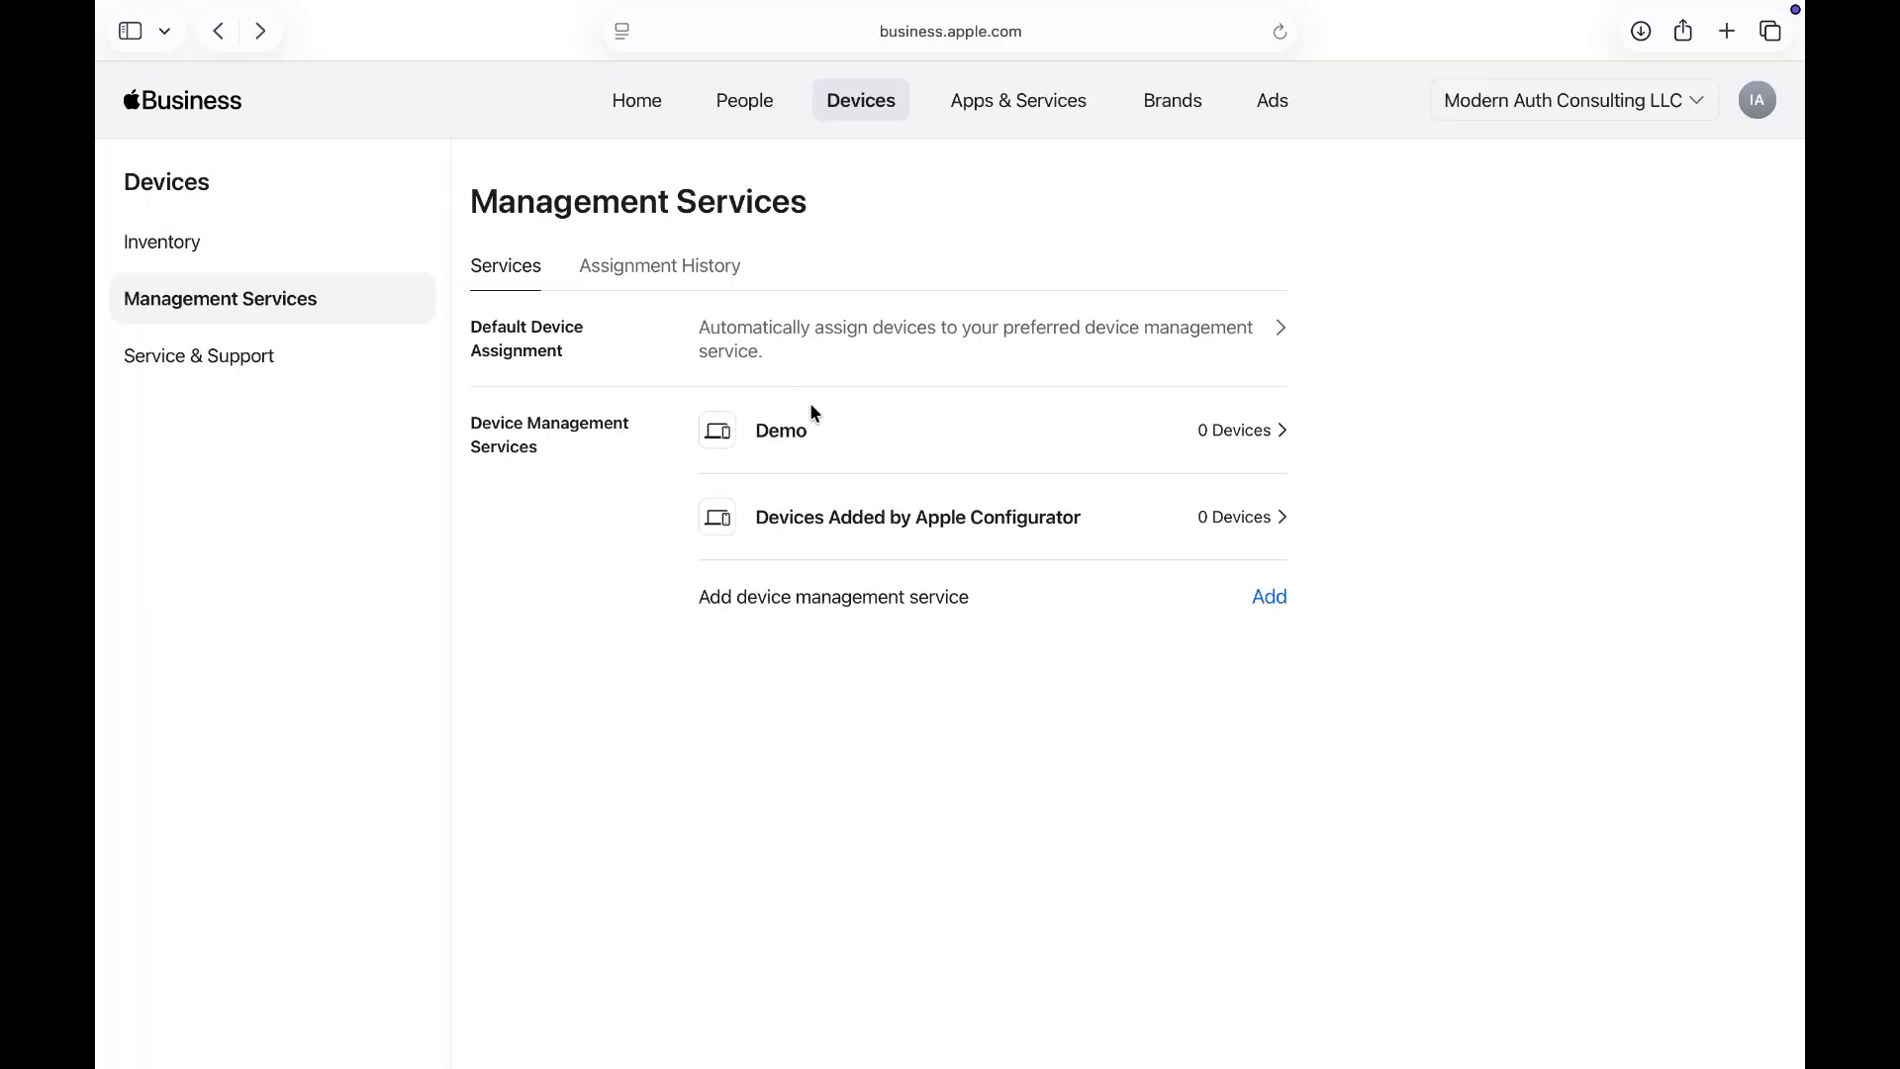
- Open the Demo management service in Apple Business and examine its service info and available actions
left_click(1263, 447)
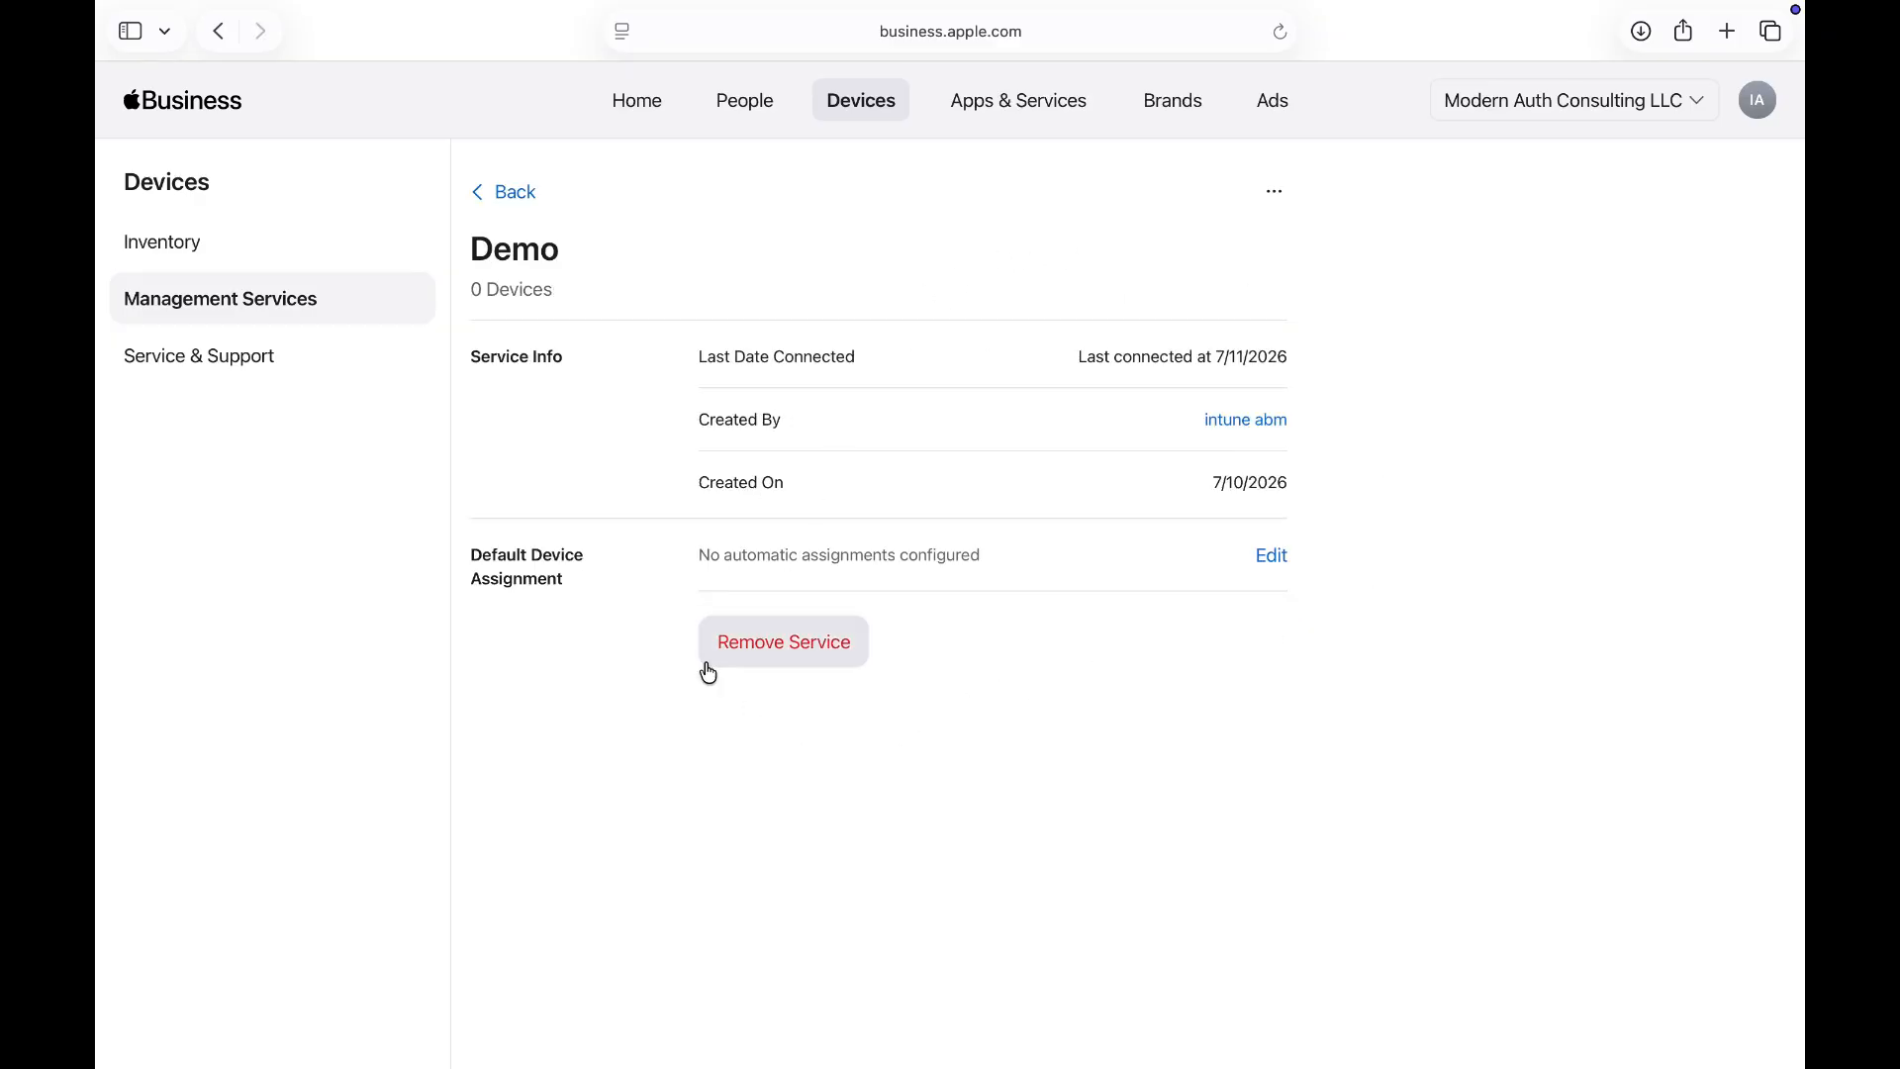
left_click(1275, 195)
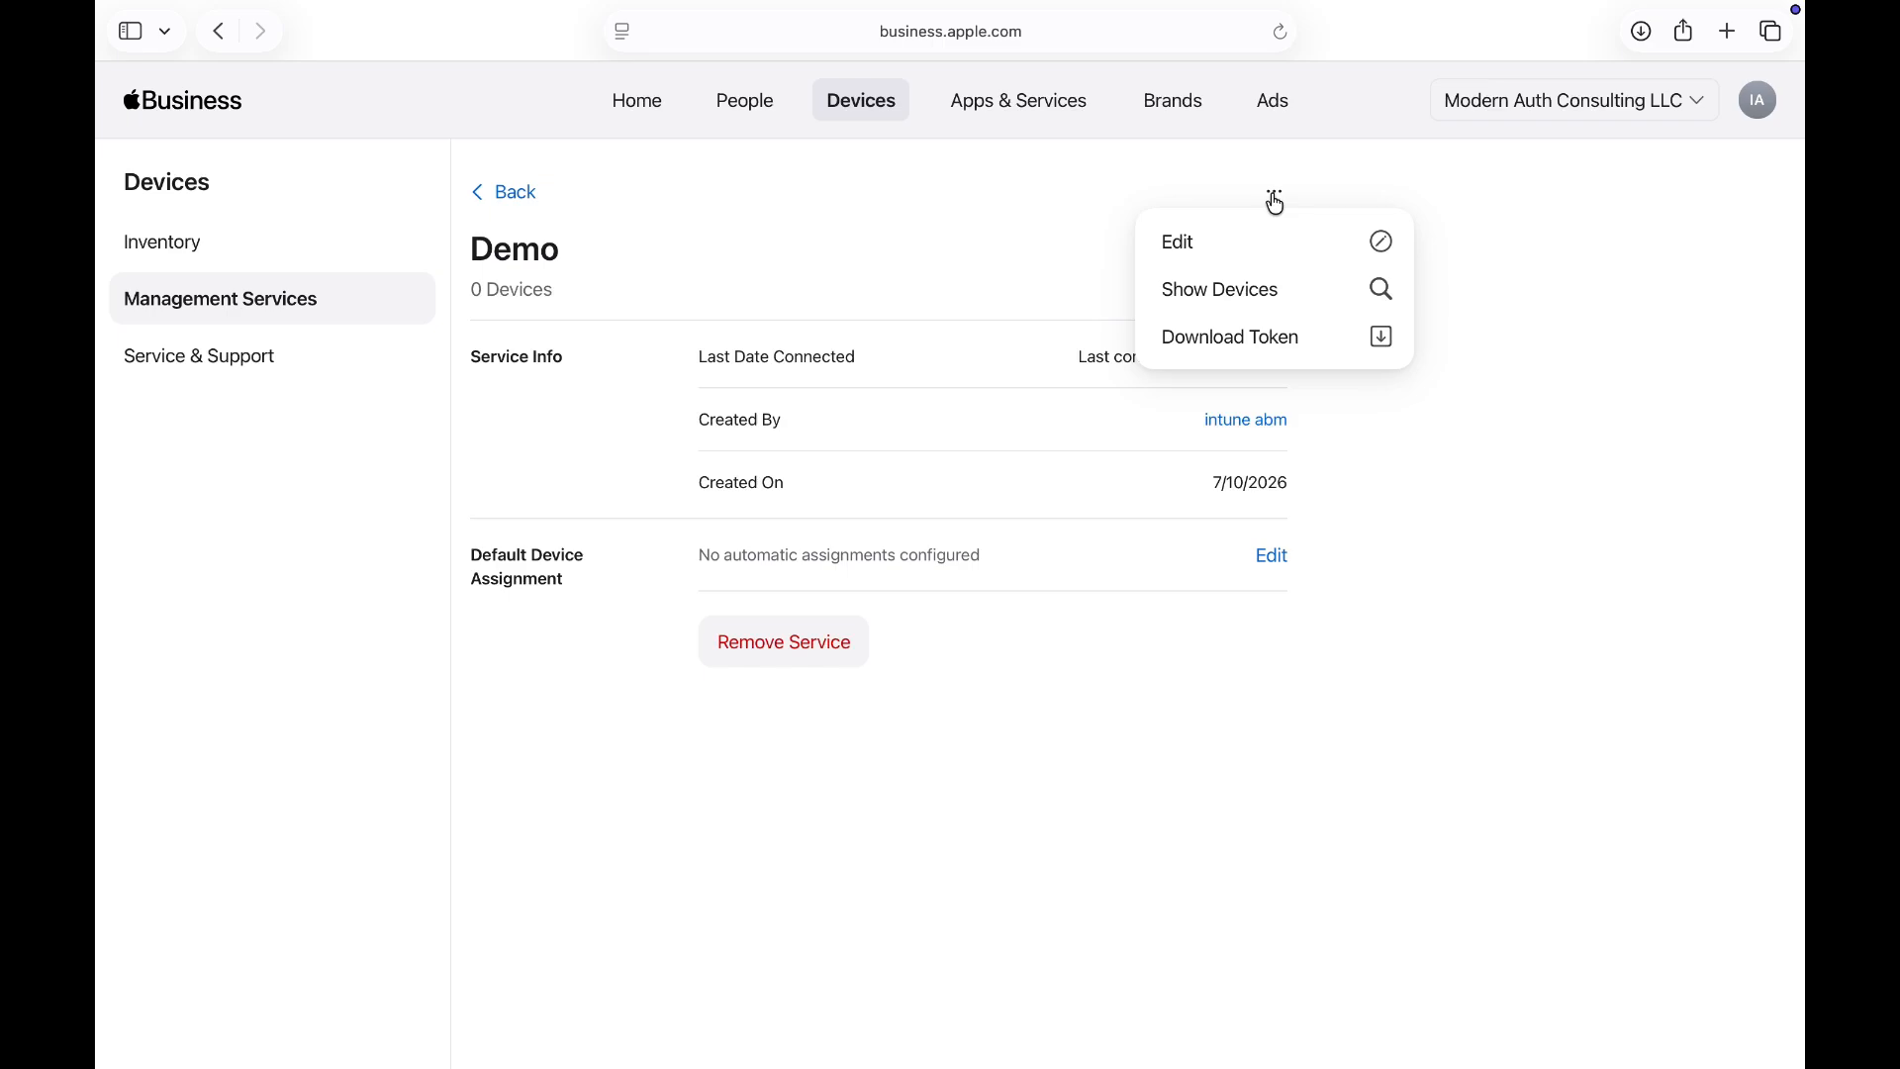
left_click(1027, 227)
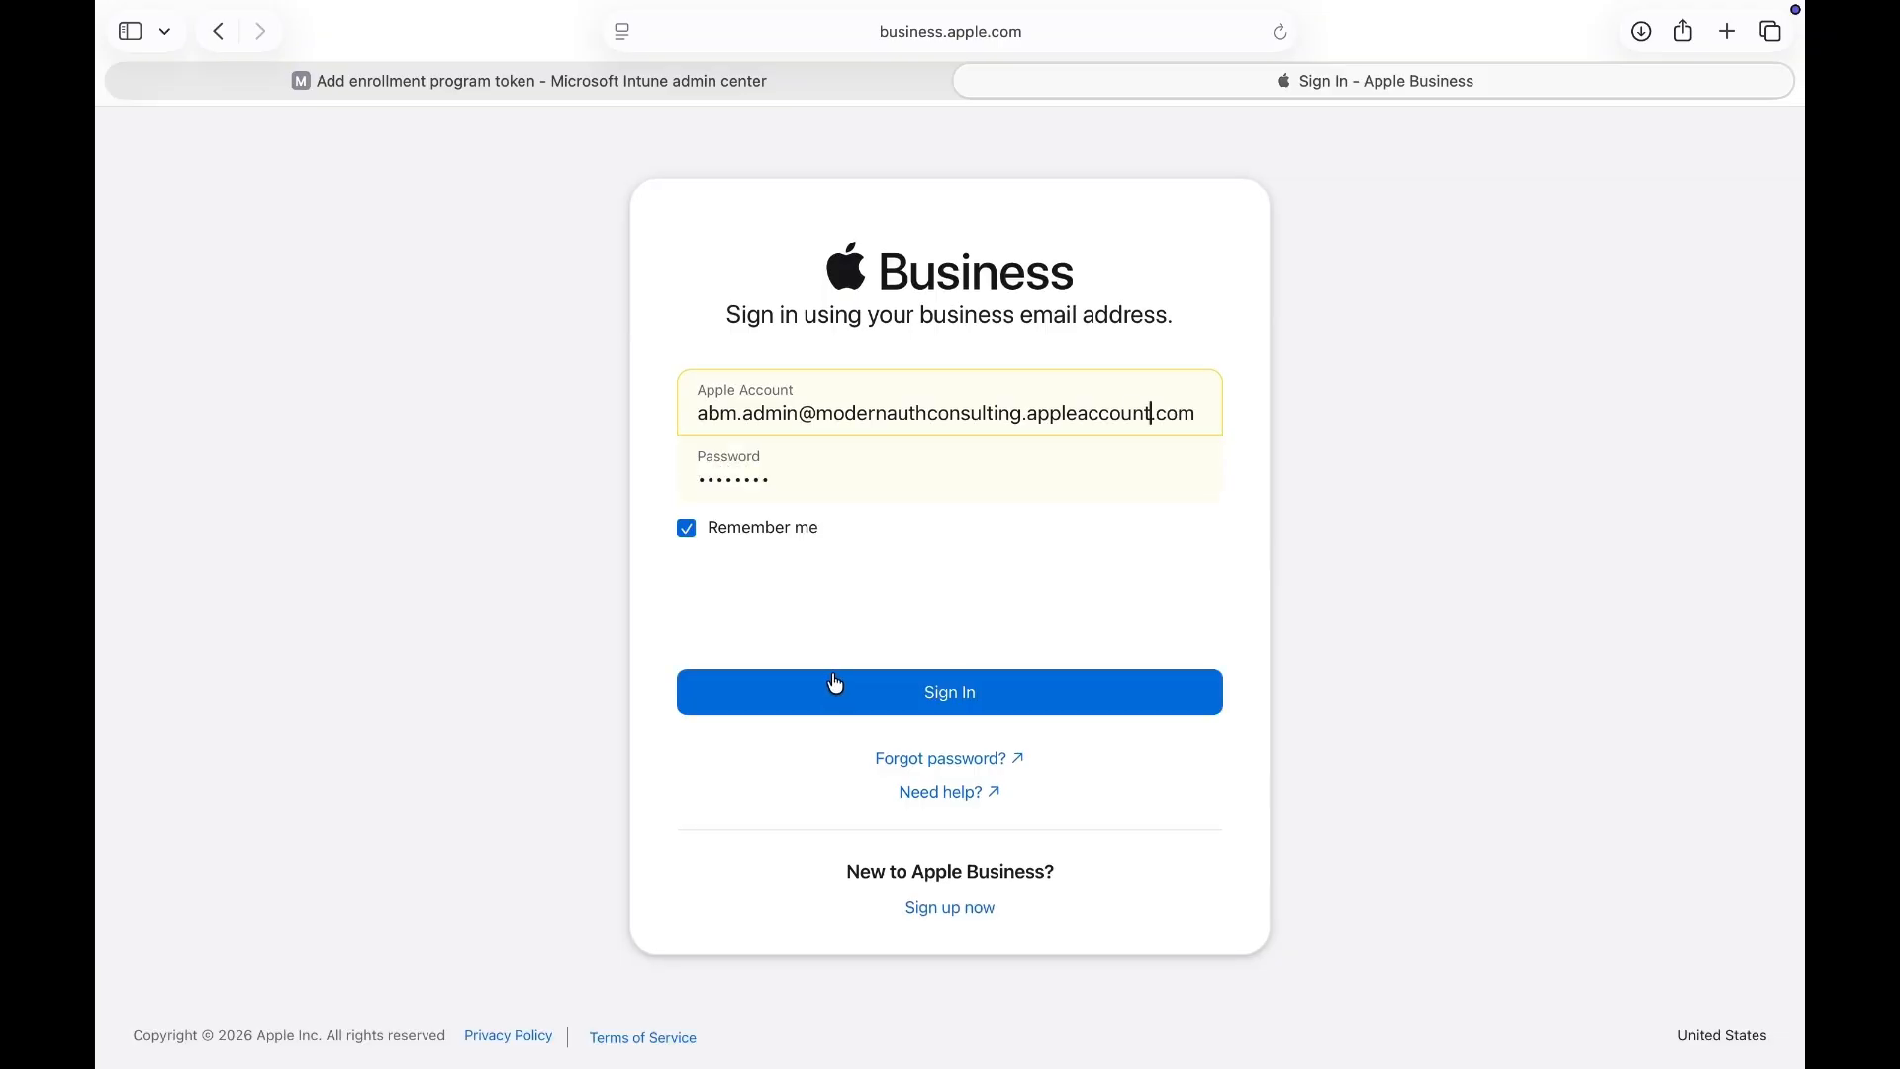
- Sign in to Apple Business as an administrator and reactivate the managed Apple Account used for the Demo token
left_click(834, 684)
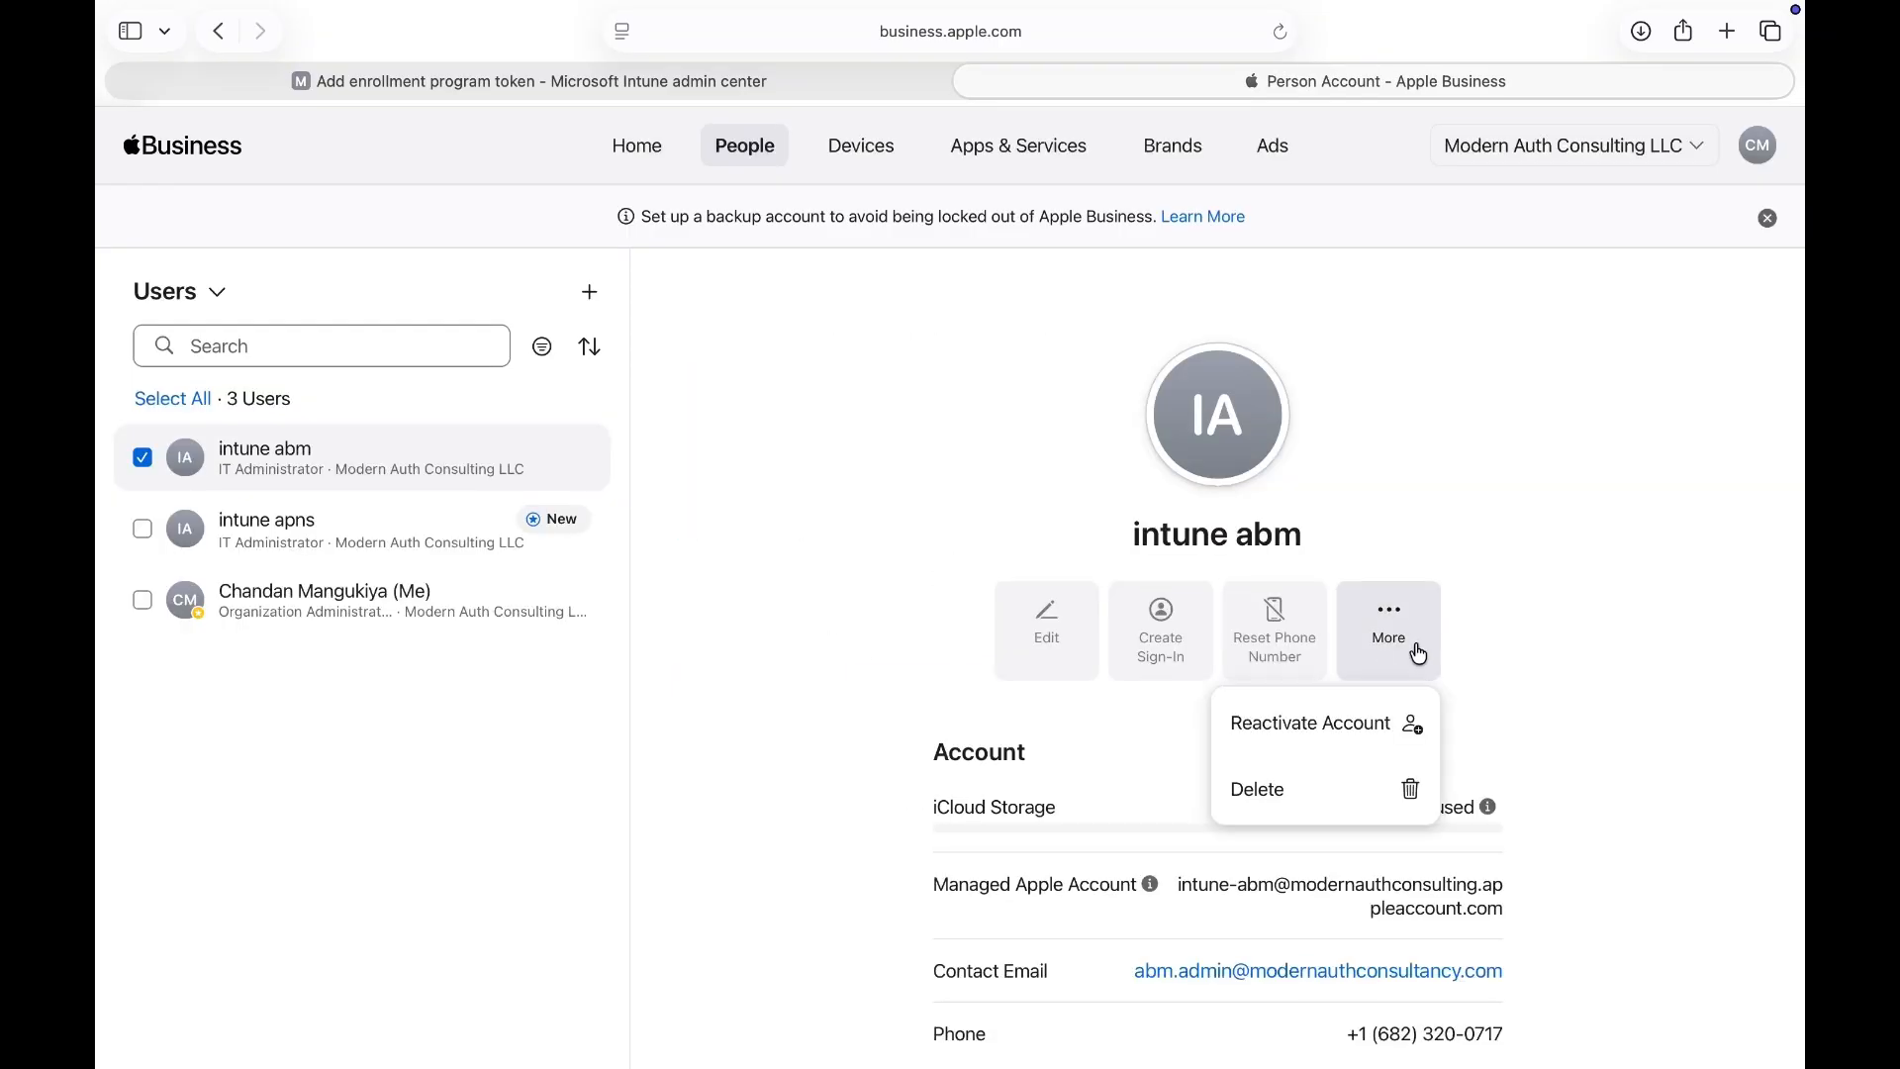
left_click(1316, 722)
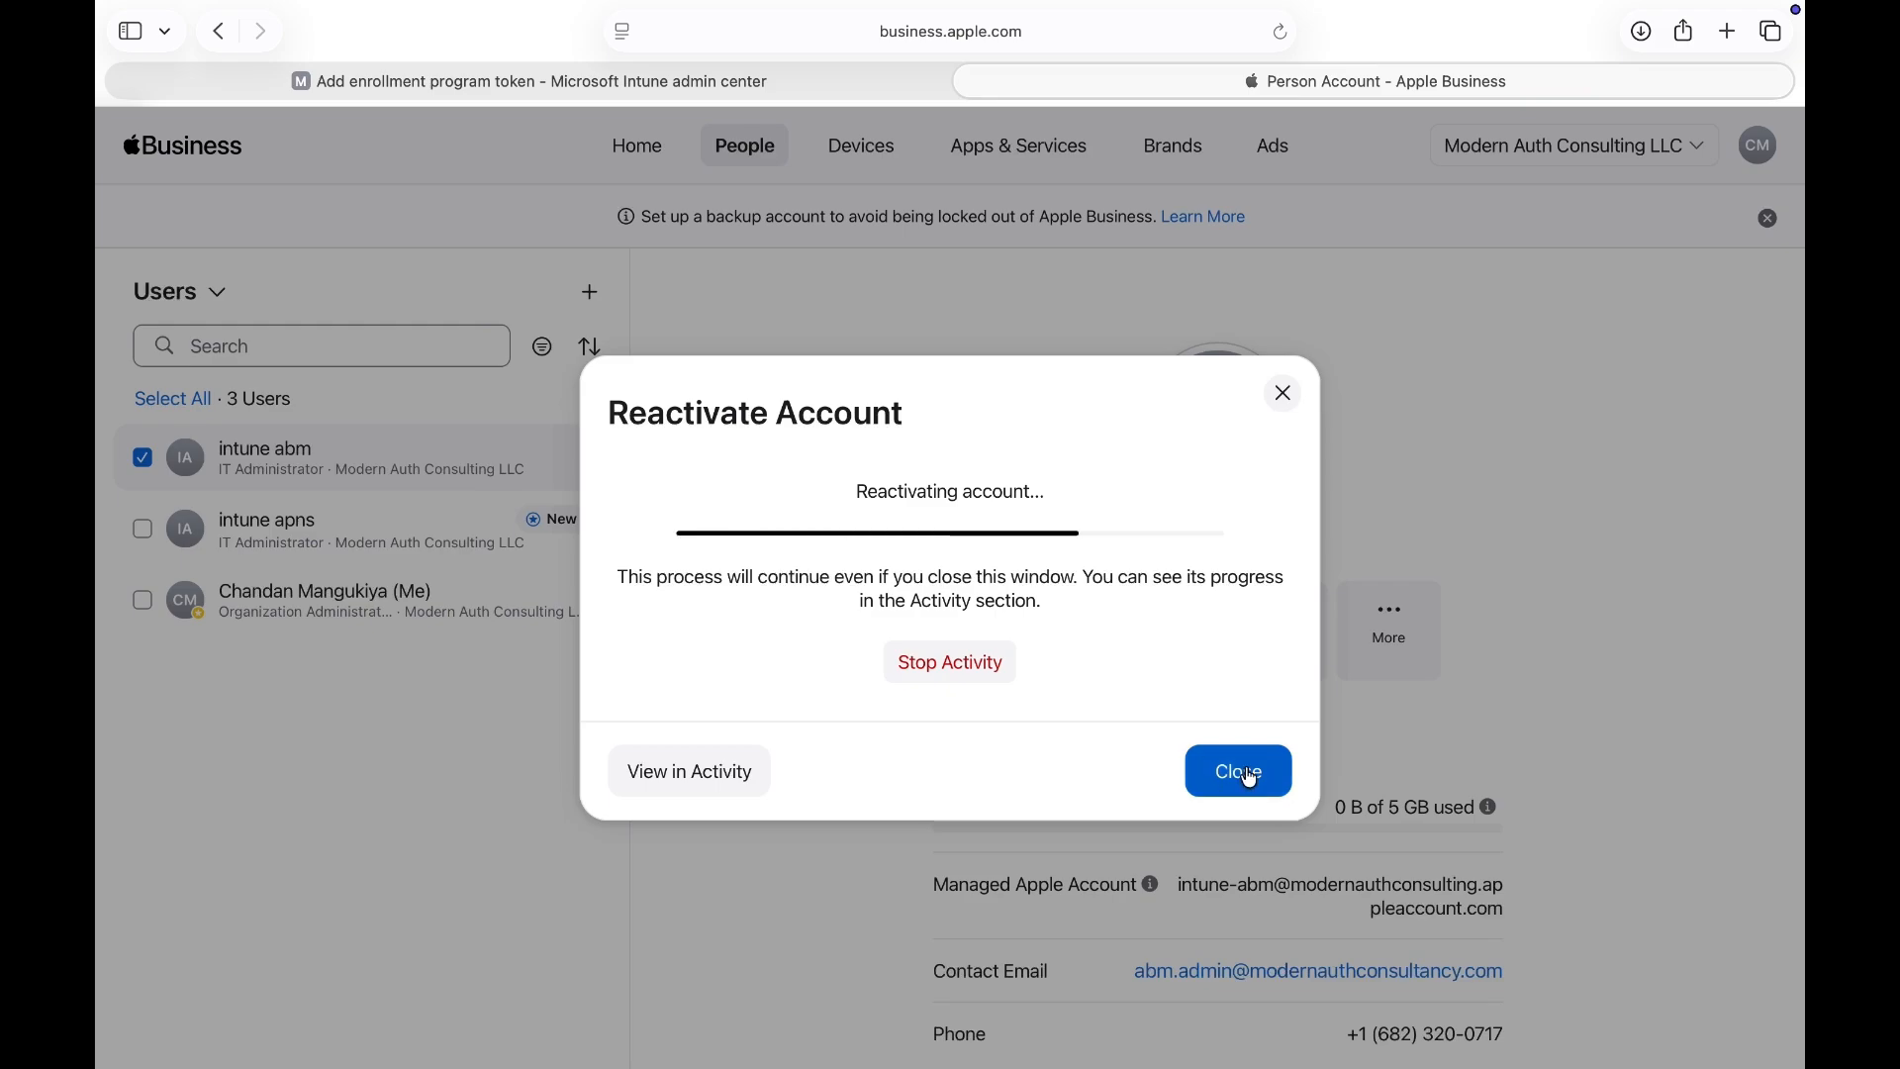
left_click(1242, 772)
- Return to Intune, sync the Demo token's devices again, and refresh the enrollment program tokens list
left_click(534, 81)
left_click(416, 619)
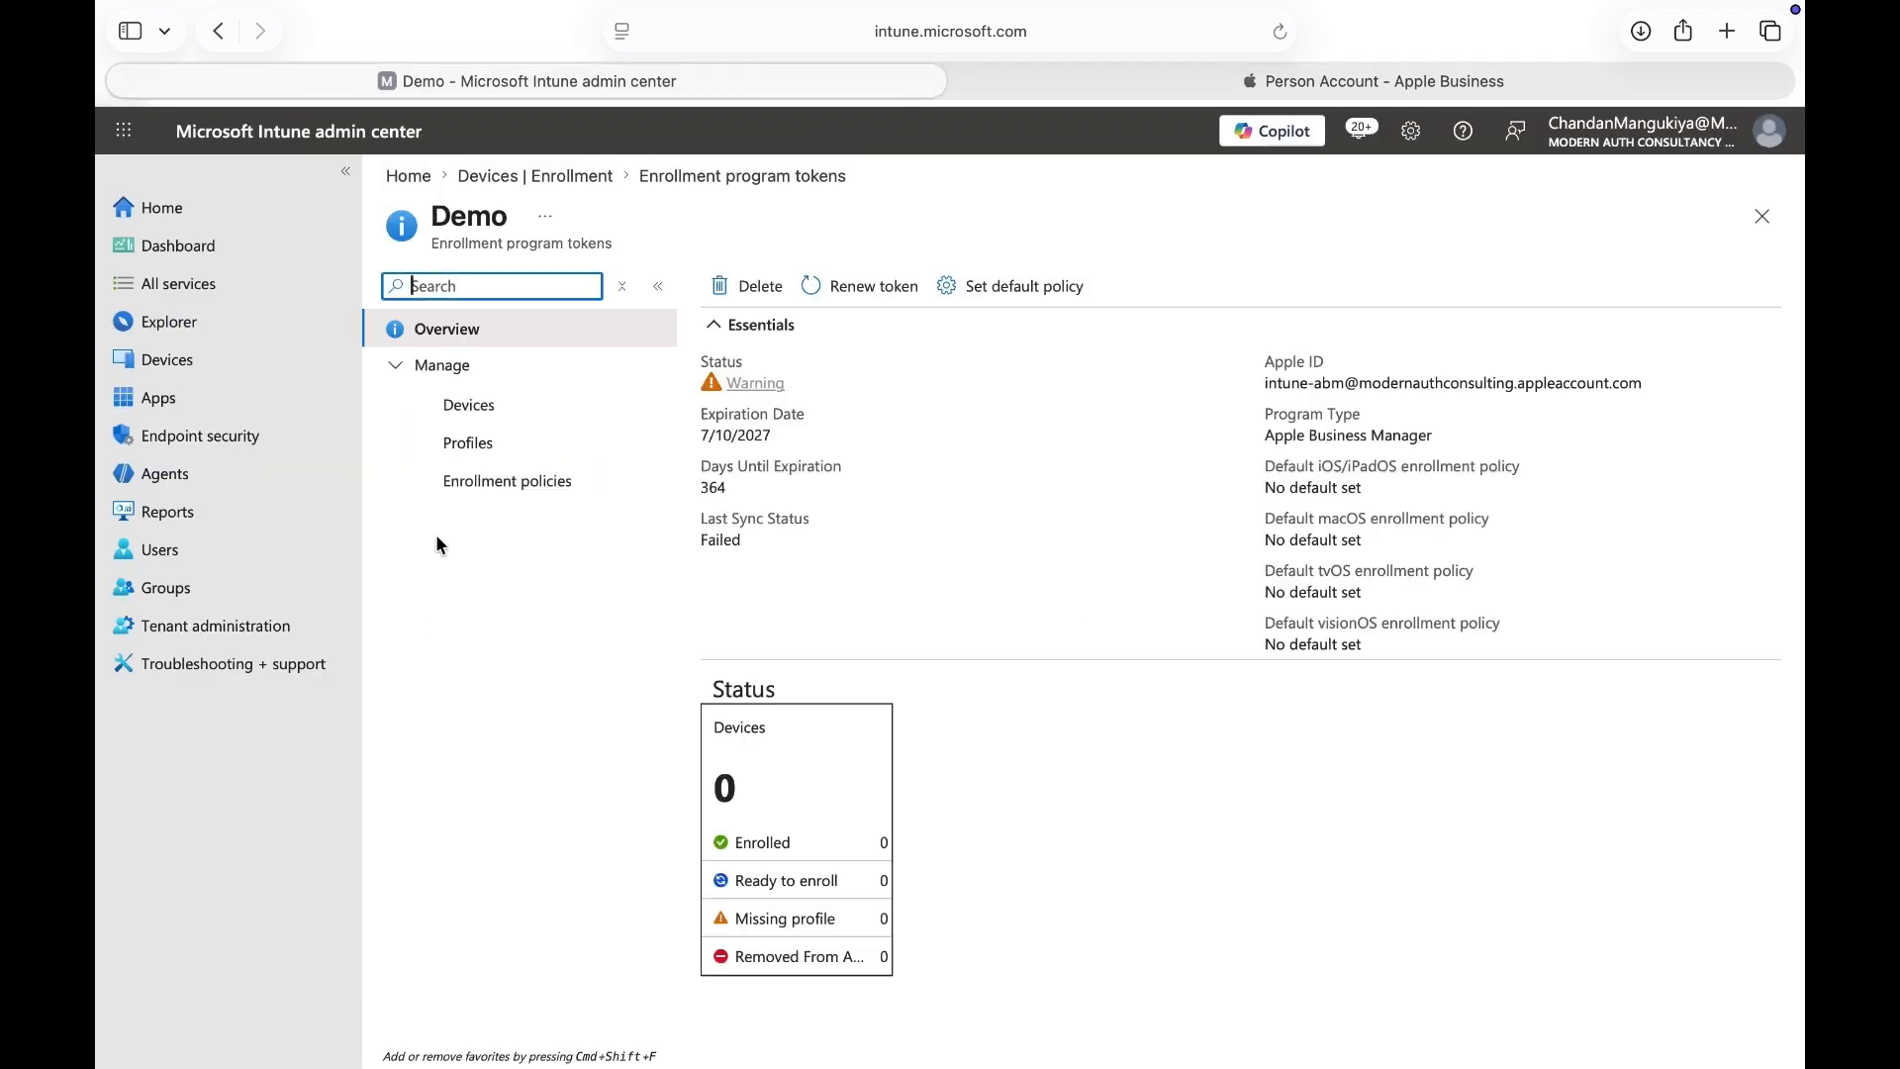
left_click(465, 407)
left_click(754, 295)
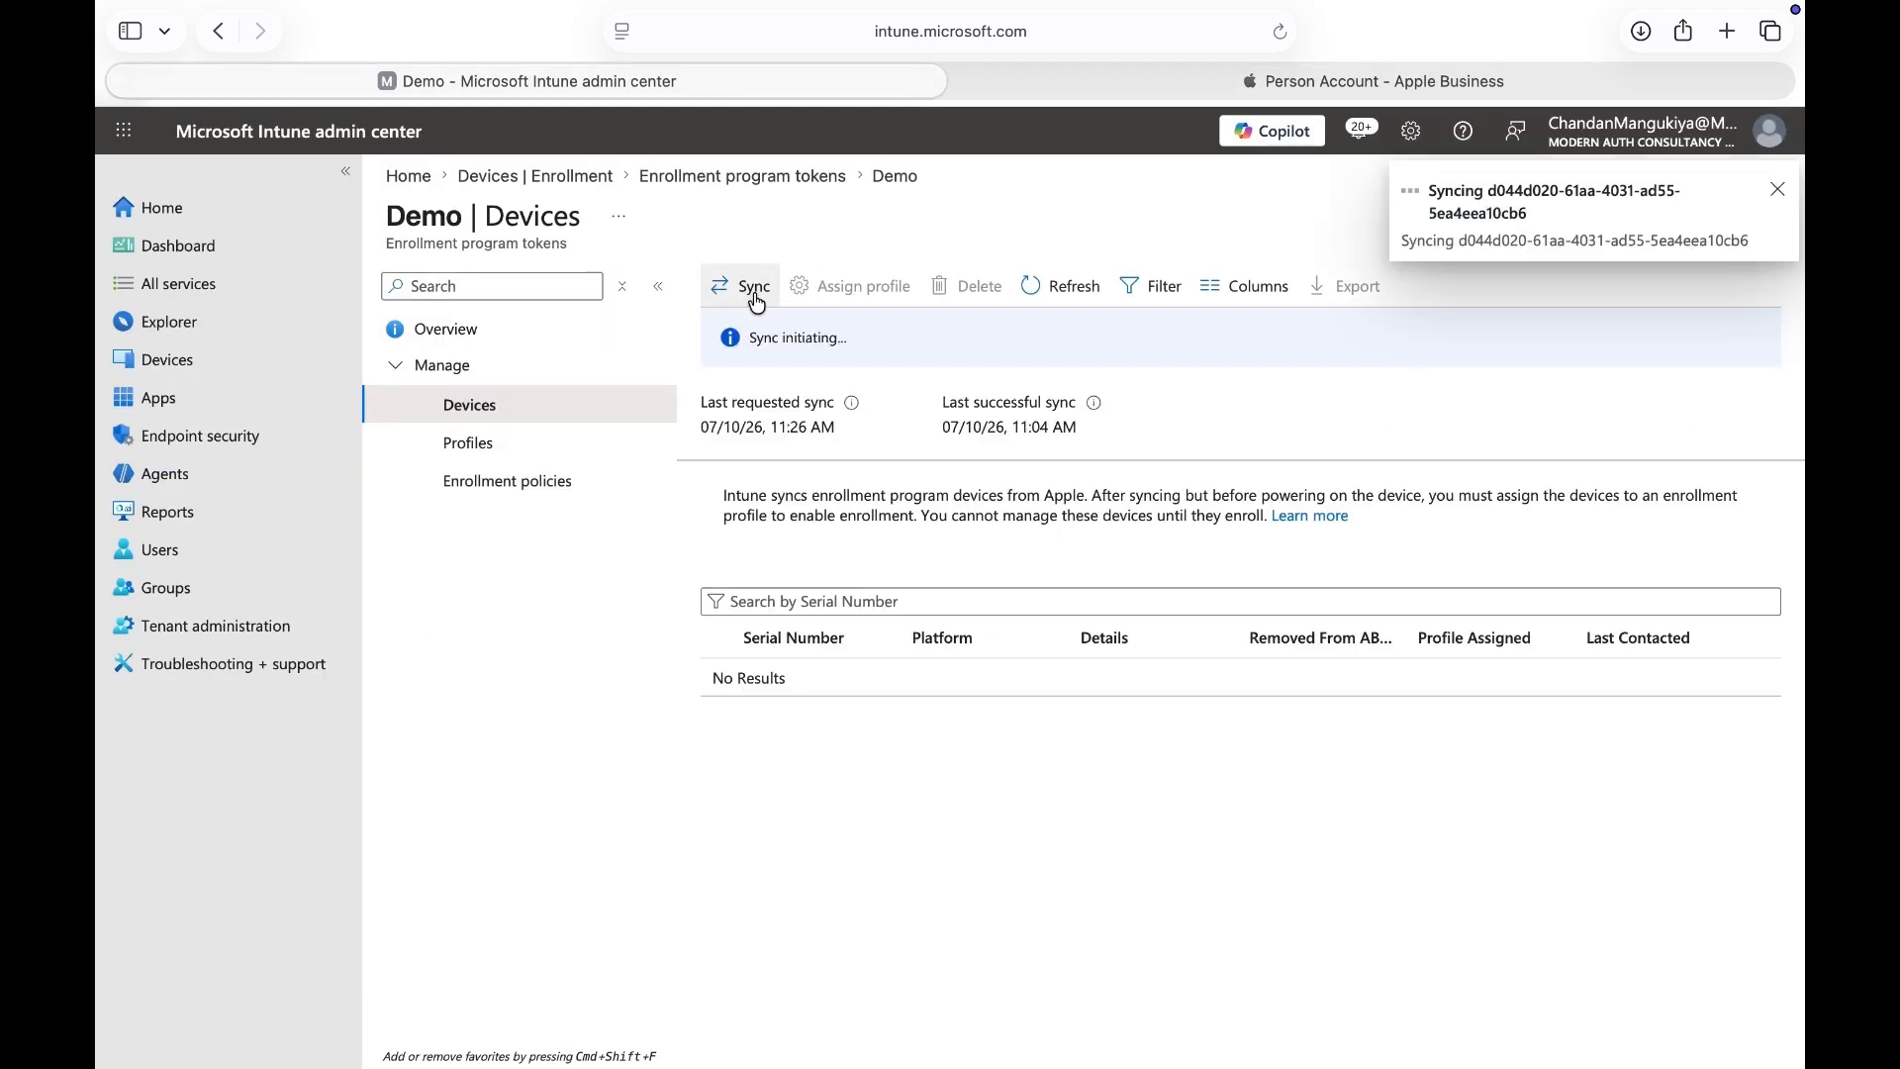
left_click(1777, 193)
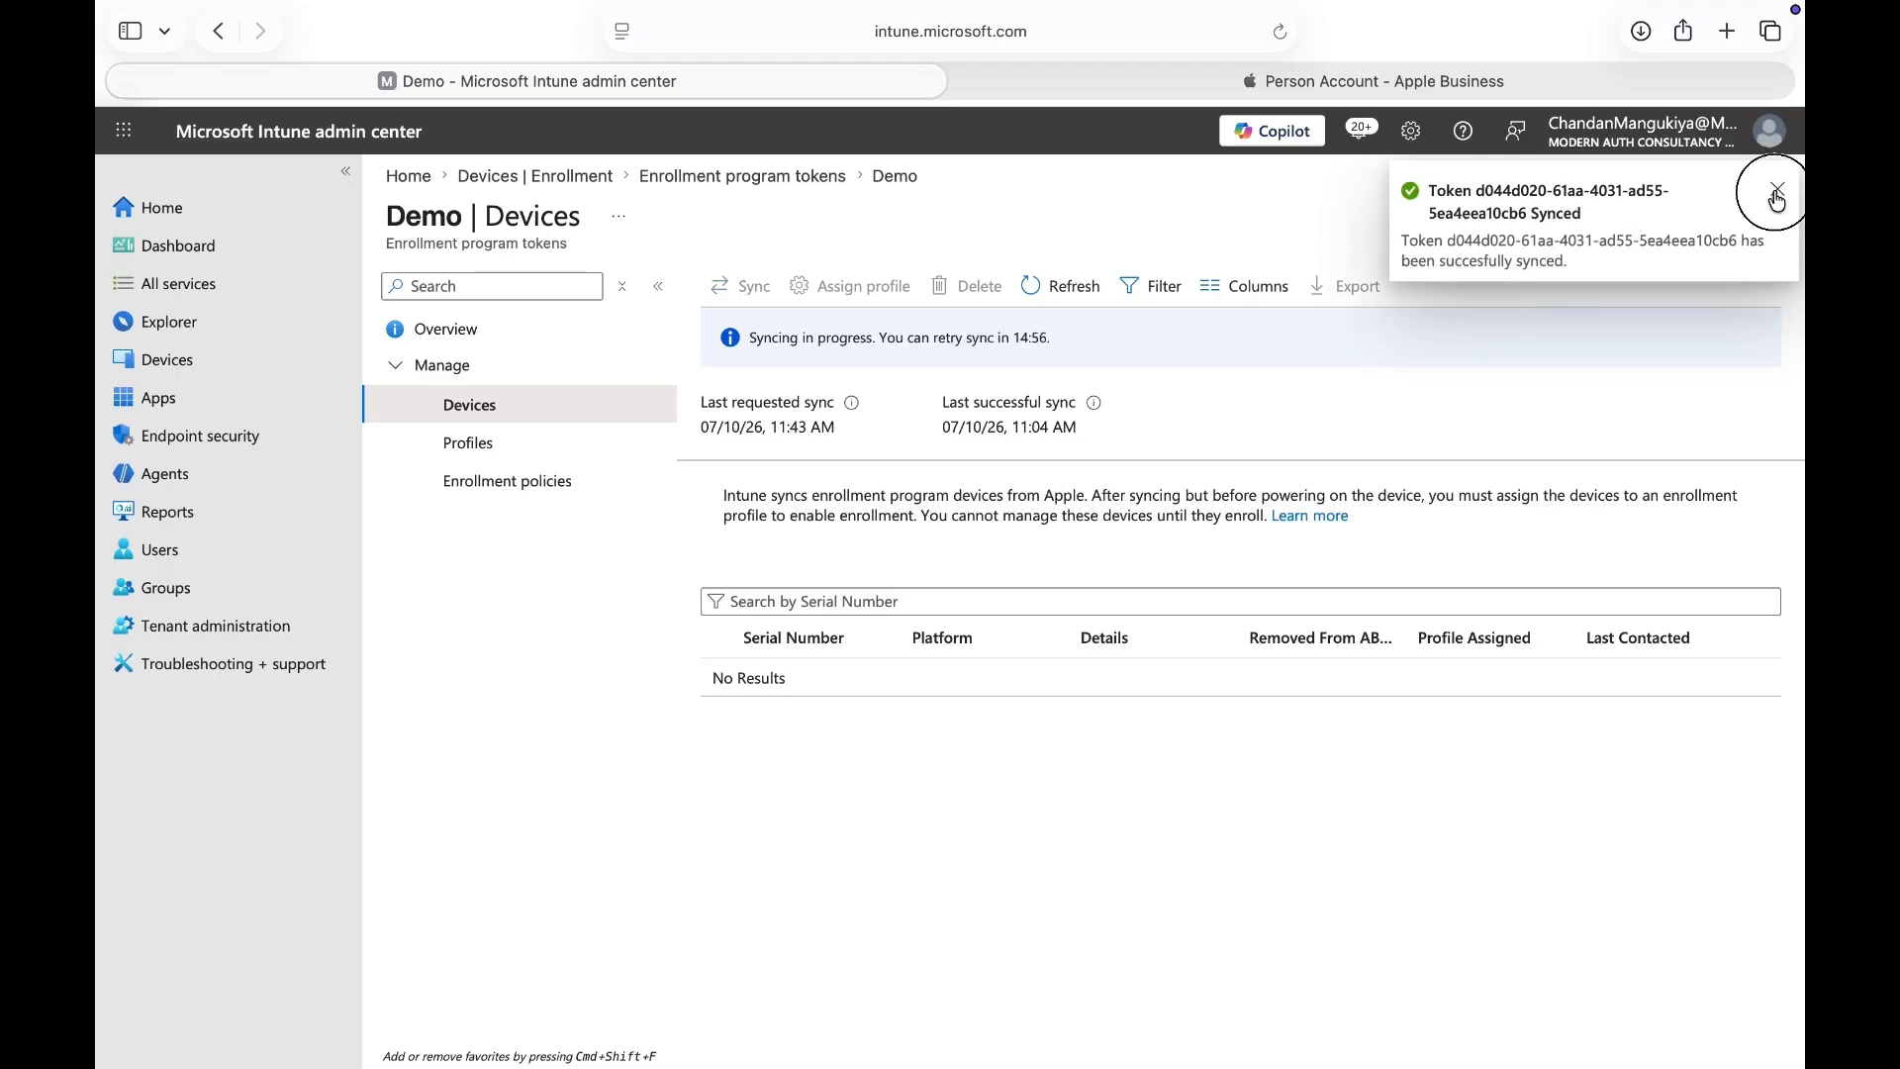
left_click(1762, 216)
left_click(511, 455)
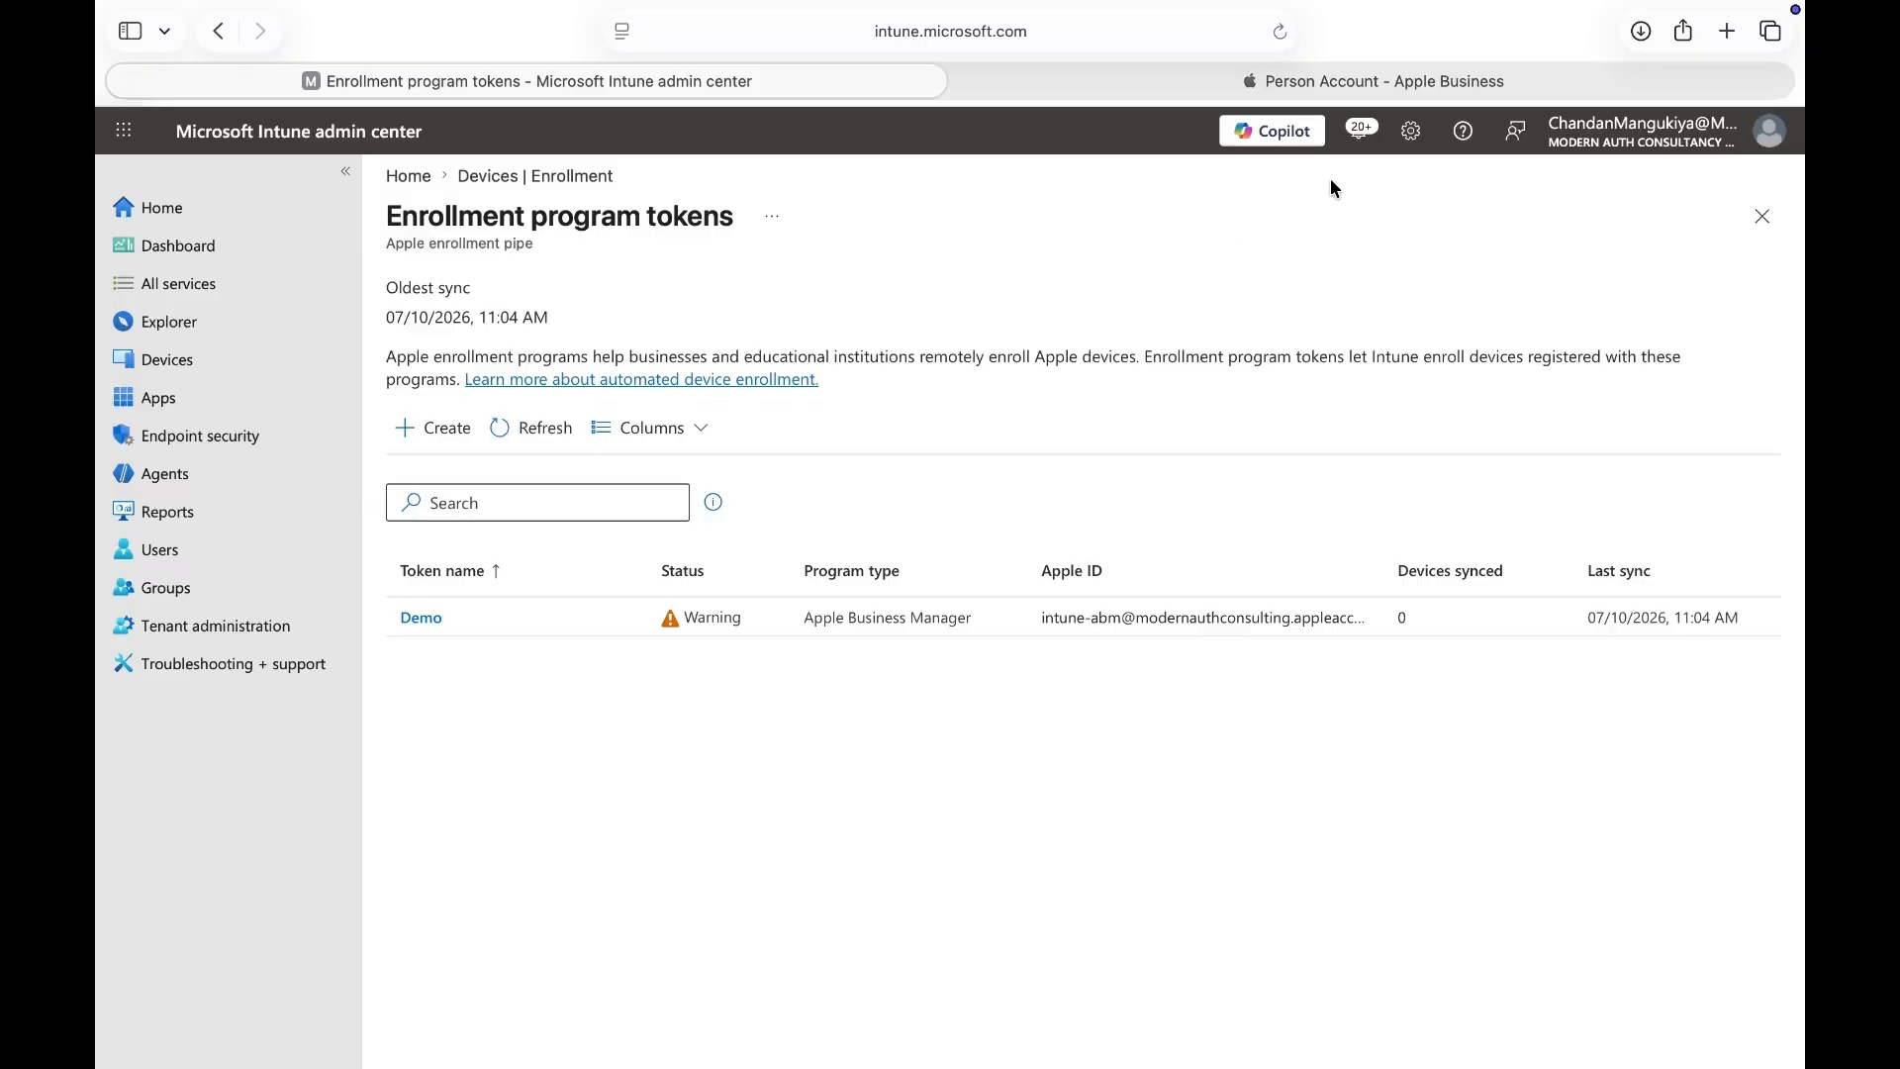